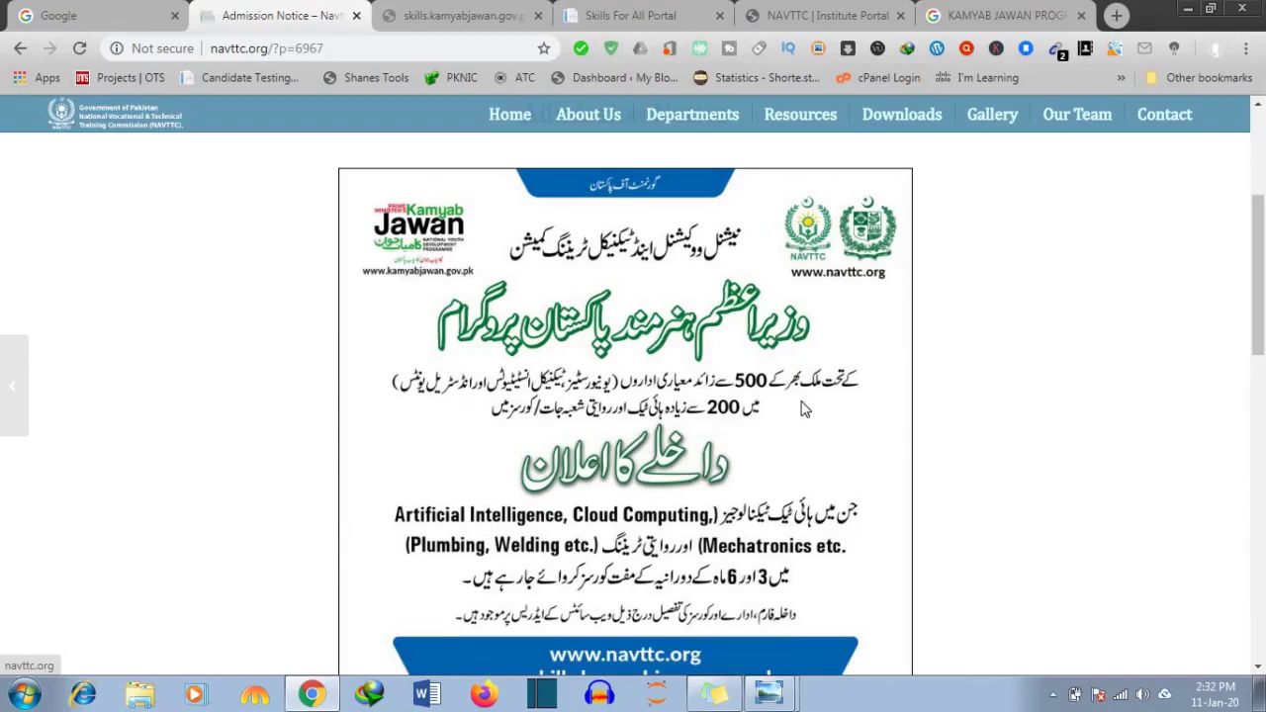
Read through the NAVTTC admission notice, including the instructions, application deadline and regional office contacts.
{"action": "scroll", "coordinate": [1260, 287], "scroll_direction": "down", "scroll_amount": 2}
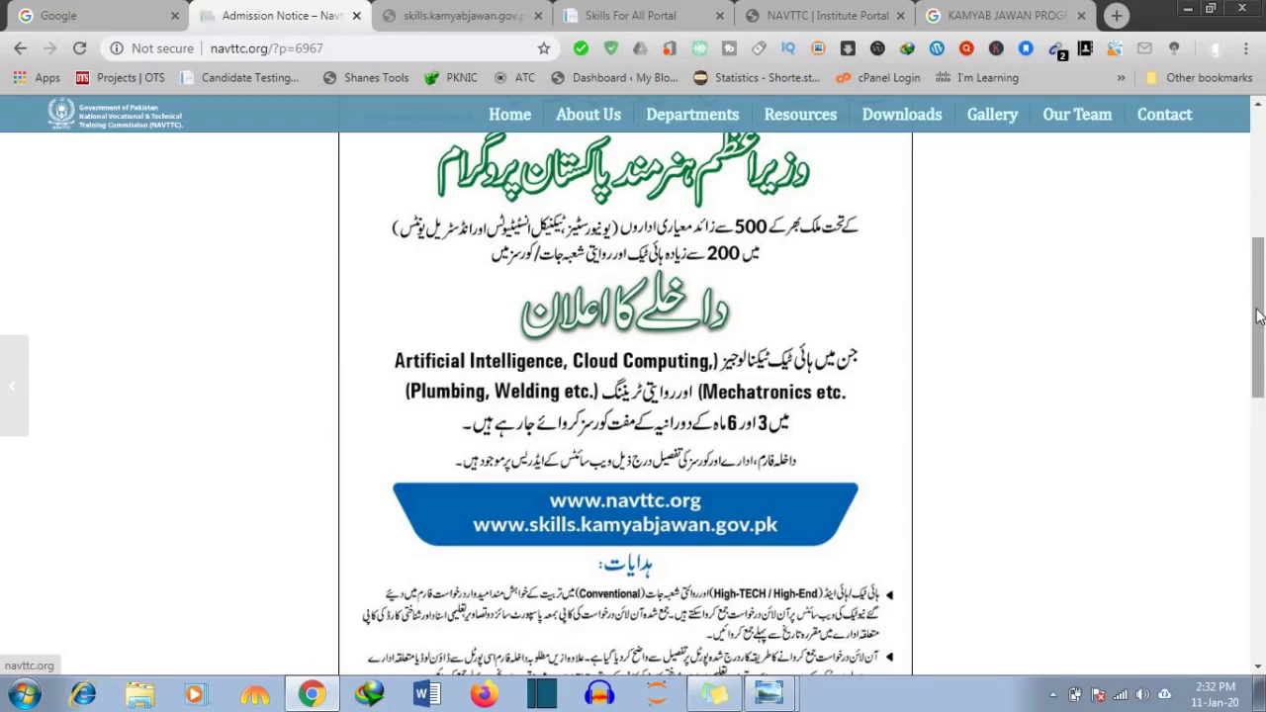
{"action": "left_click_drag", "start_coordinate": [1258, 316], "coordinate": [1260, 370]}
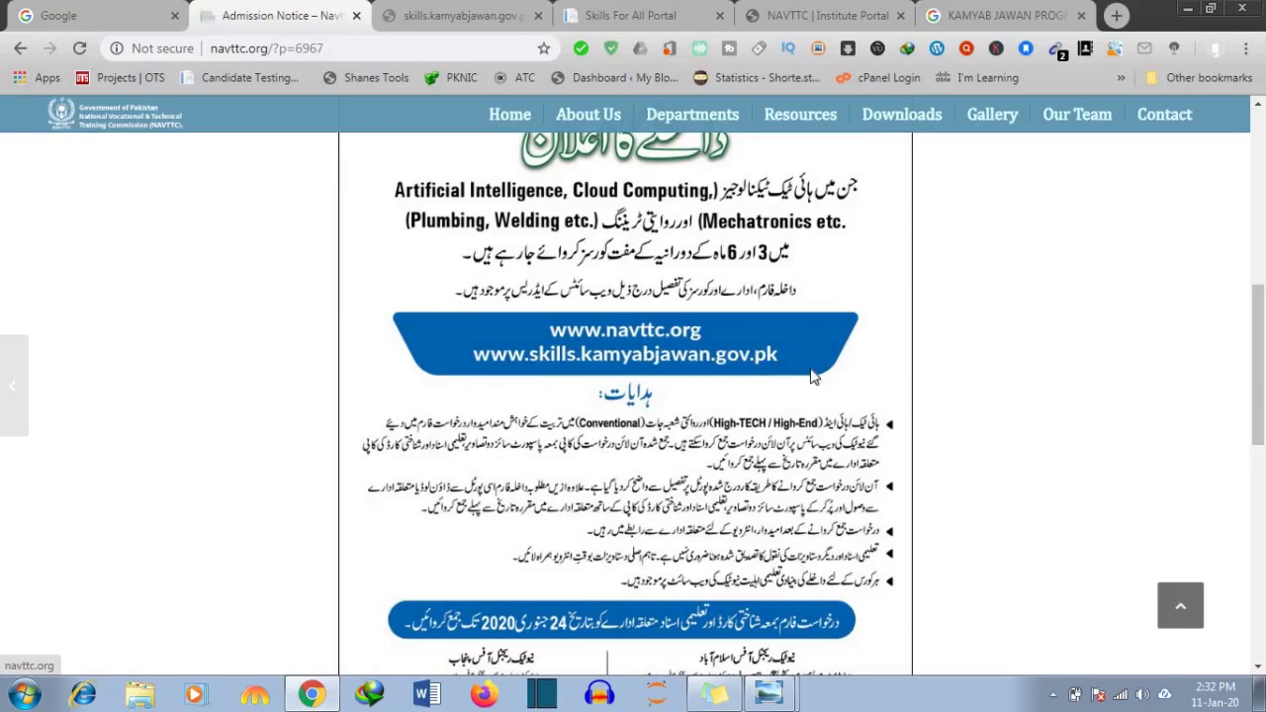
{"action": "left_click_drag", "start_coordinate": [1261, 361], "coordinate": [1261, 386]}
{"action": "scroll", "coordinate": [557, 415], "scroll_direction": "down", "scroll_amount": 3}
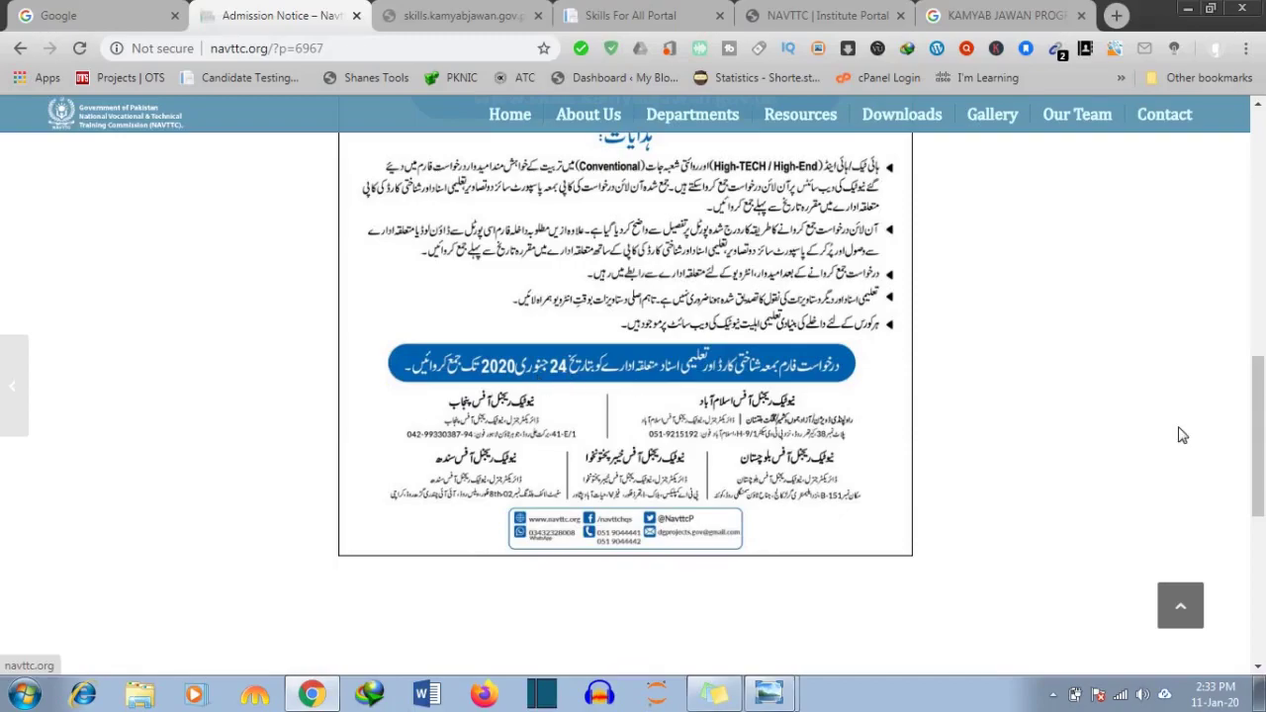
{"action": "left_click", "coordinate": [1261, 428]}
{"action": "left_click_drag", "start_coordinate": [1262, 427], "coordinate": [1261, 398]}
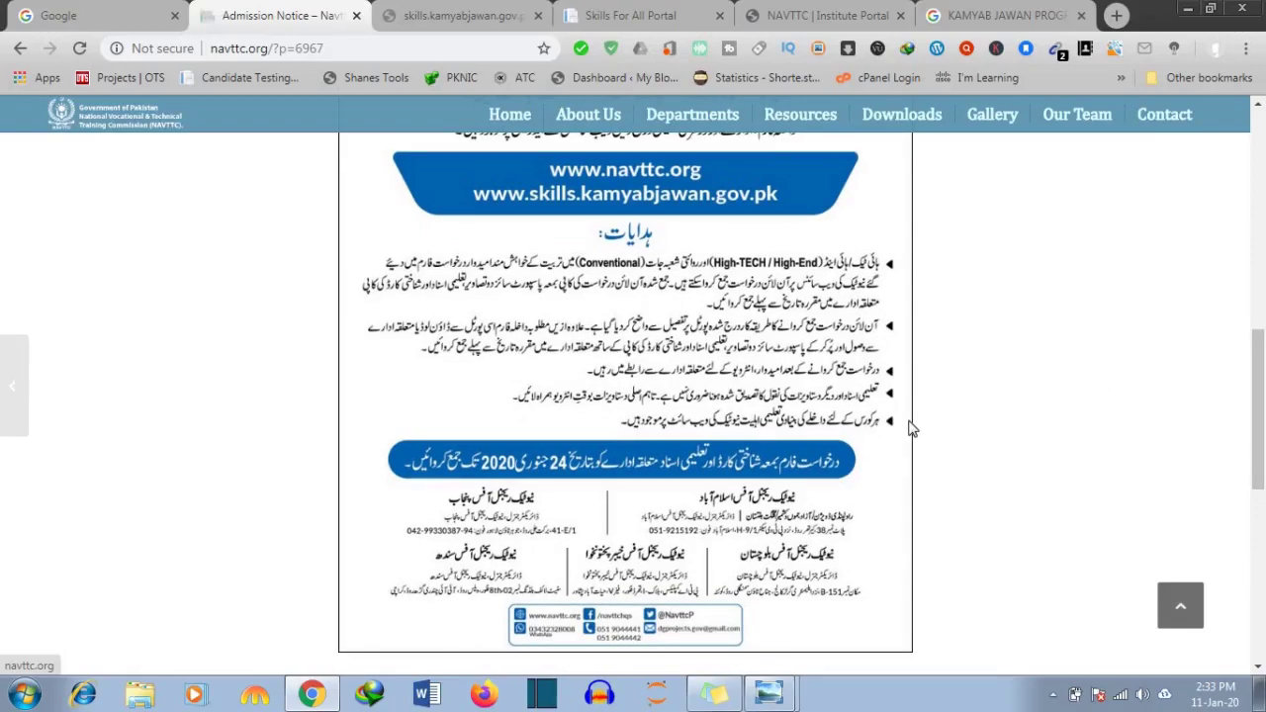
{"action": "left_click_drag", "start_coordinate": [1261, 364], "coordinate": [1261, 303]}
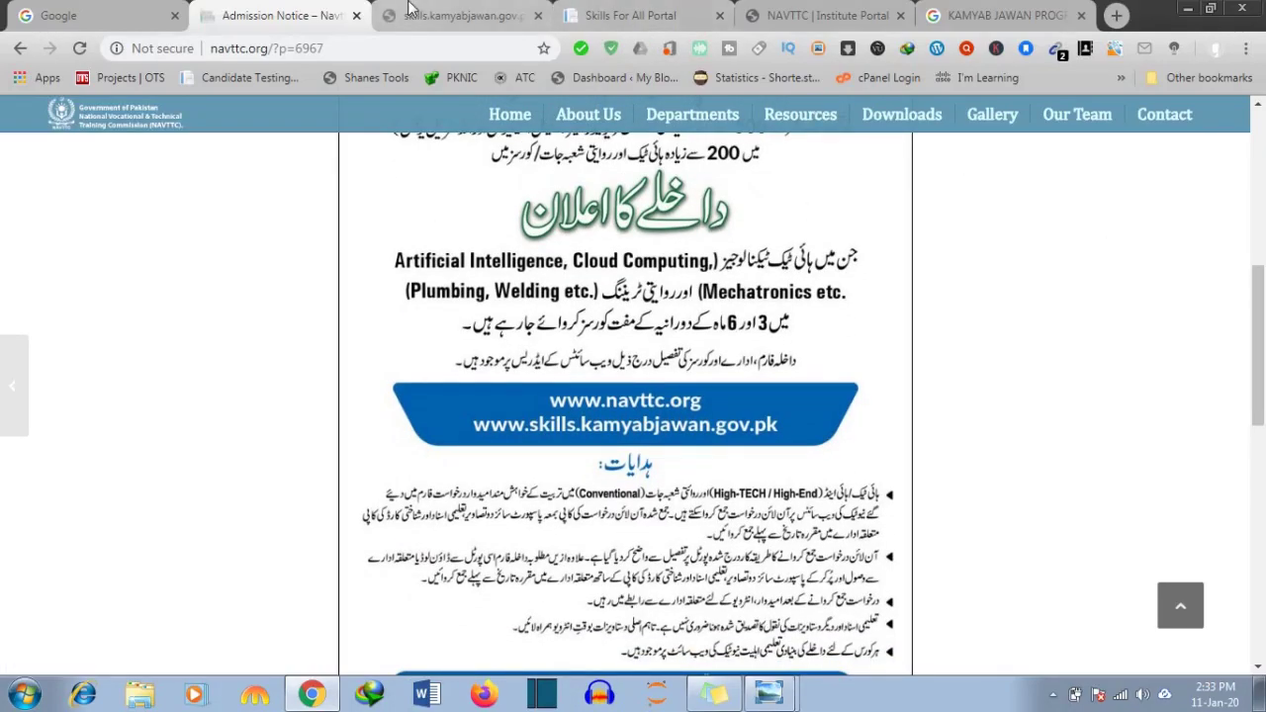
Open the online application form from the Skills For All portal in a new tab and switch to it.
{"action": "left_click", "coordinate": [813, 10]}
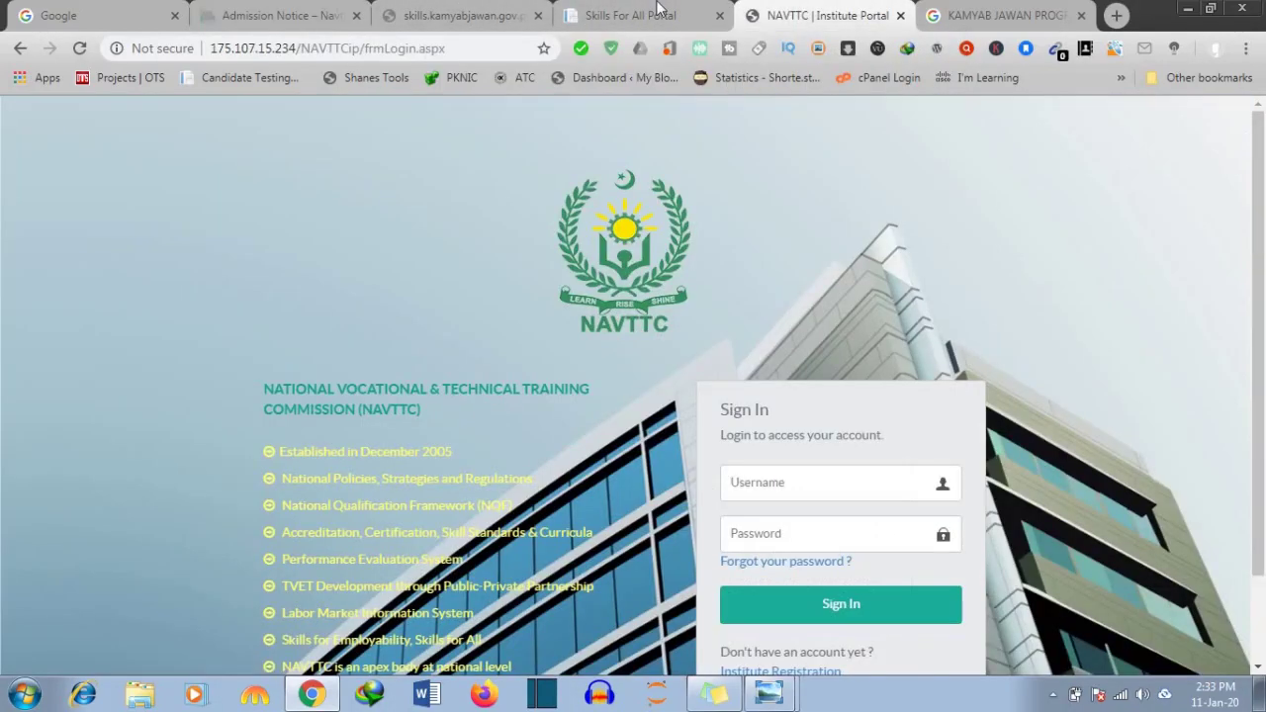
{"action": "left_click", "coordinate": [658, 10]}
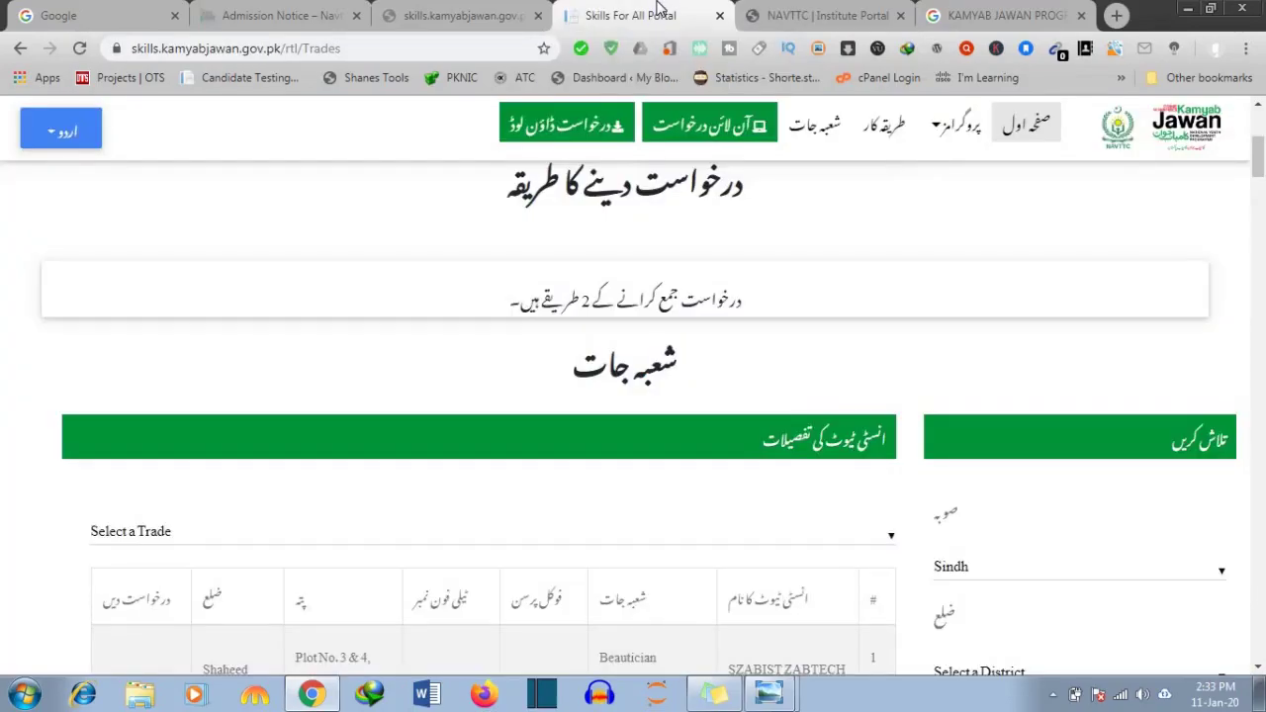
{"action": "right_click", "coordinate": [730, 135]}
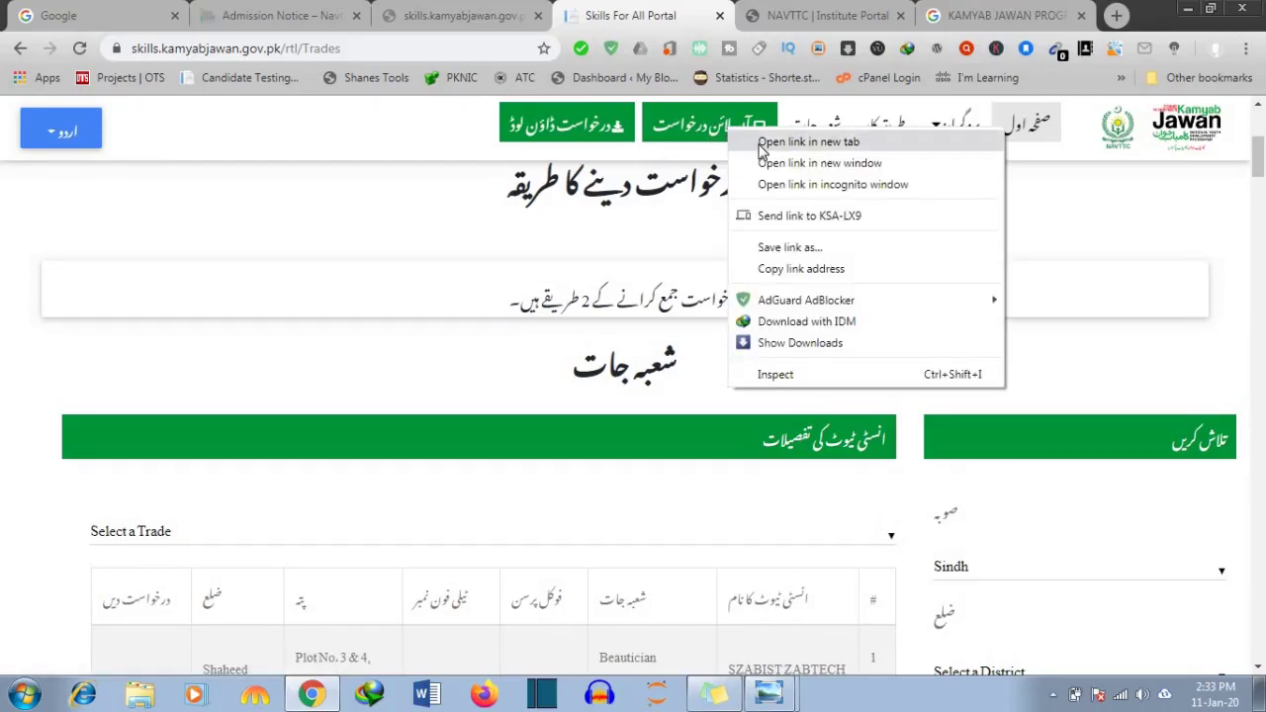
{"action": "left_click", "coordinate": [781, 135]}
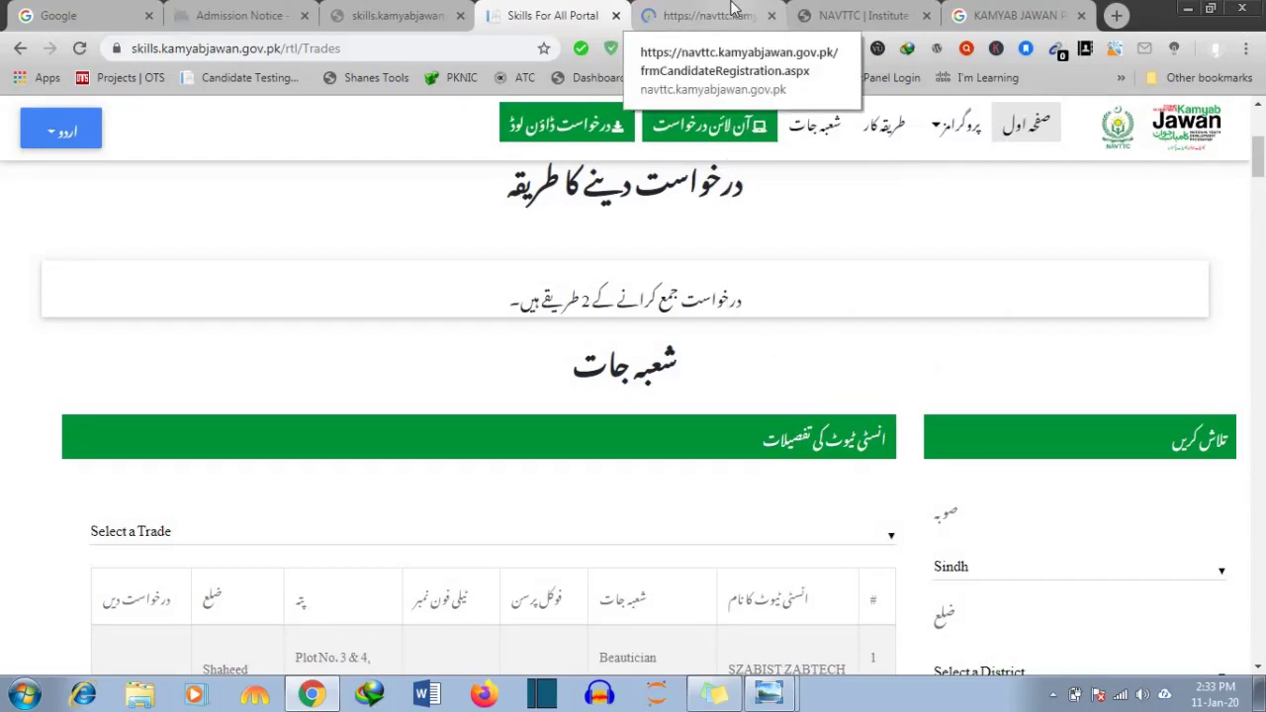
{"action": "left_click", "coordinate": [731, 12]}
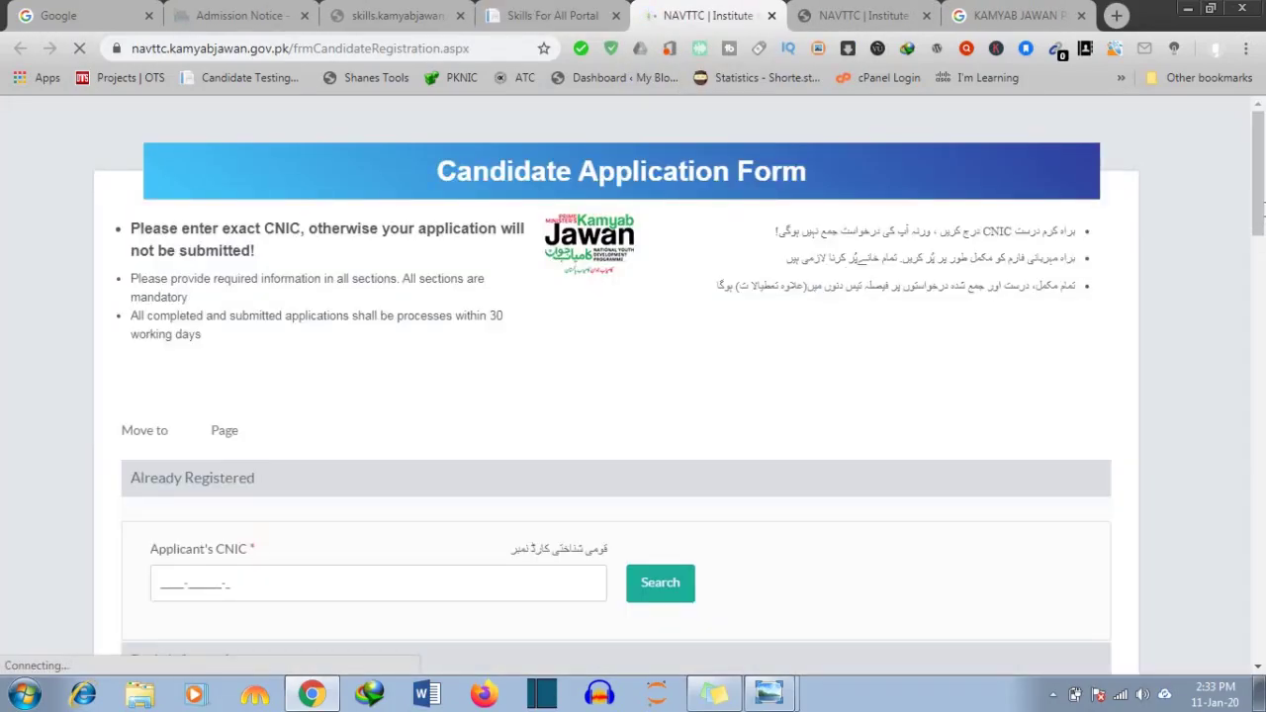
Look over the Candidate Application Form, including the Full Name and Applicant's CNIC fields under Basic Information.
{"action": "scroll", "coordinate": [1264, 253], "scroll_direction": "down", "scroll_amount": 7}
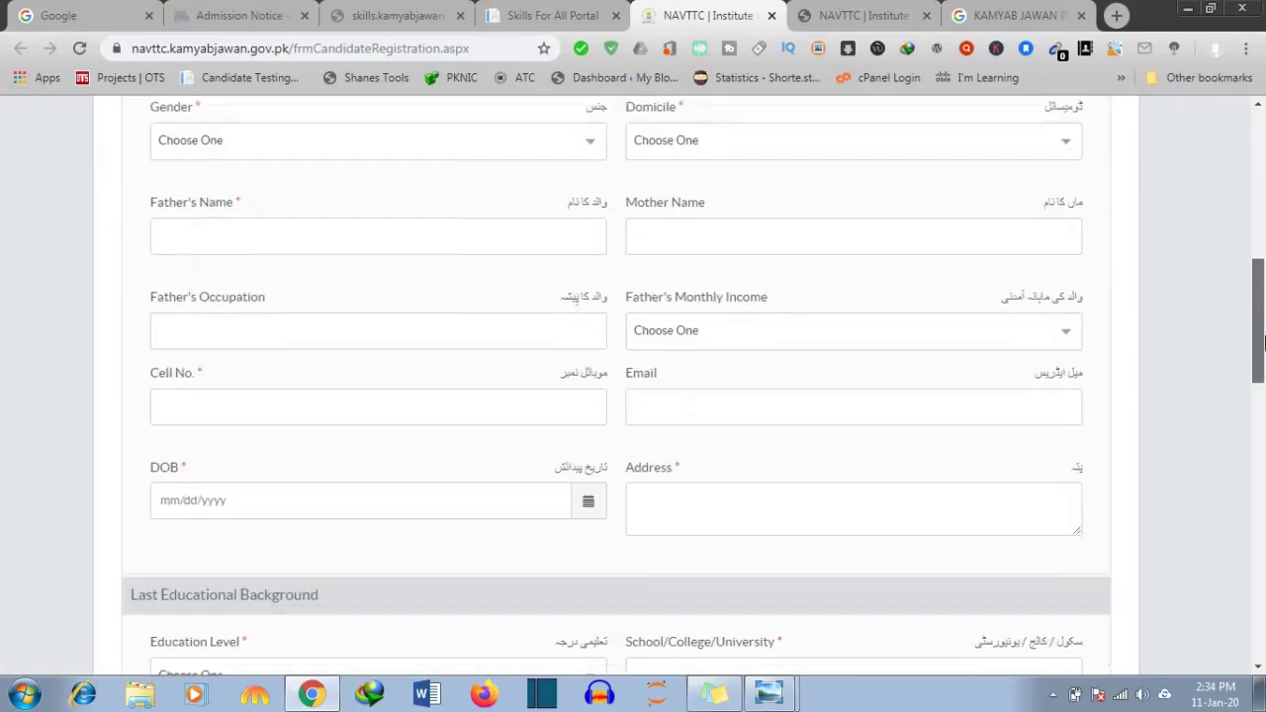
{"action": "scroll", "coordinate": [1263, 311], "scroll_direction": "up", "scroll_amount": 2}
{"action": "scroll", "coordinate": [1263, 309], "scroll_direction": "down", "scroll_amount": 7}
{"action": "scroll", "coordinate": [1262, 297], "scroll_direction": "up", "scroll_amount": 8}
{"action": "left_click", "coordinate": [519, 313]}
{"action": "left_click", "coordinate": [654, 320]}
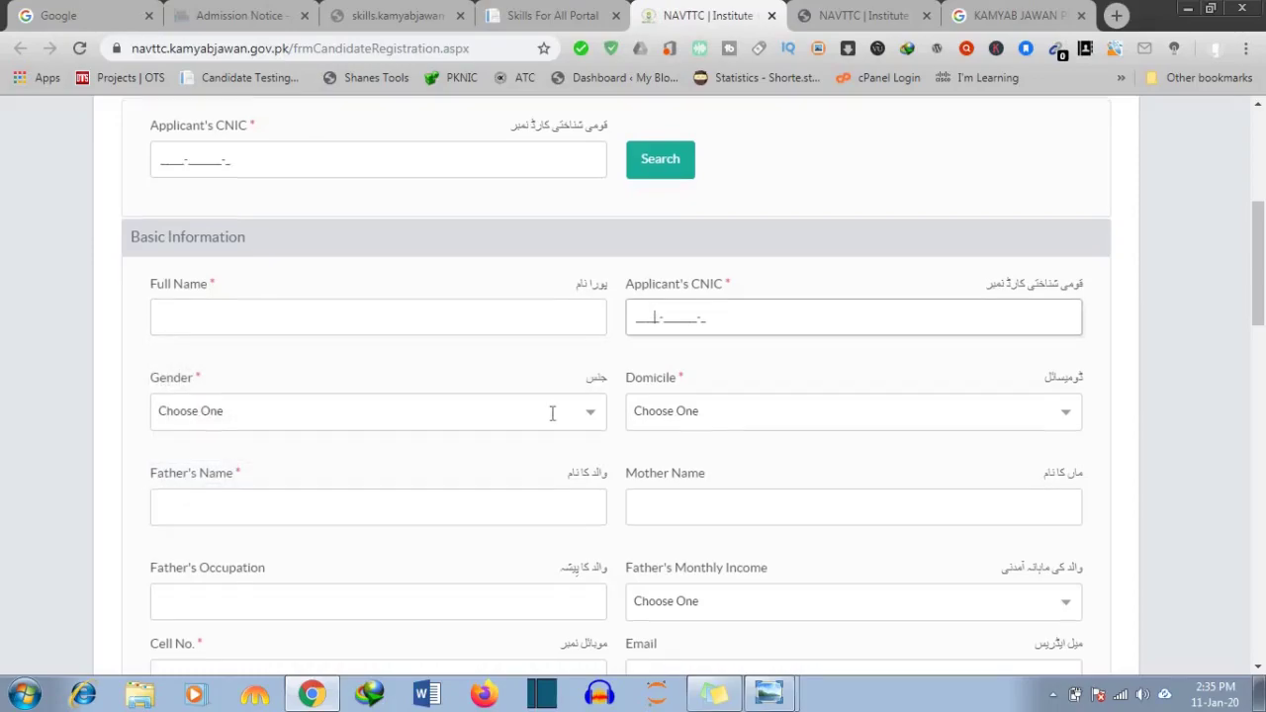
Examine the full list of Domicile options under Basic Information without choosing one.
{"action": "scroll", "coordinate": [554, 413], "scroll_direction": "down", "scroll_amount": 1}
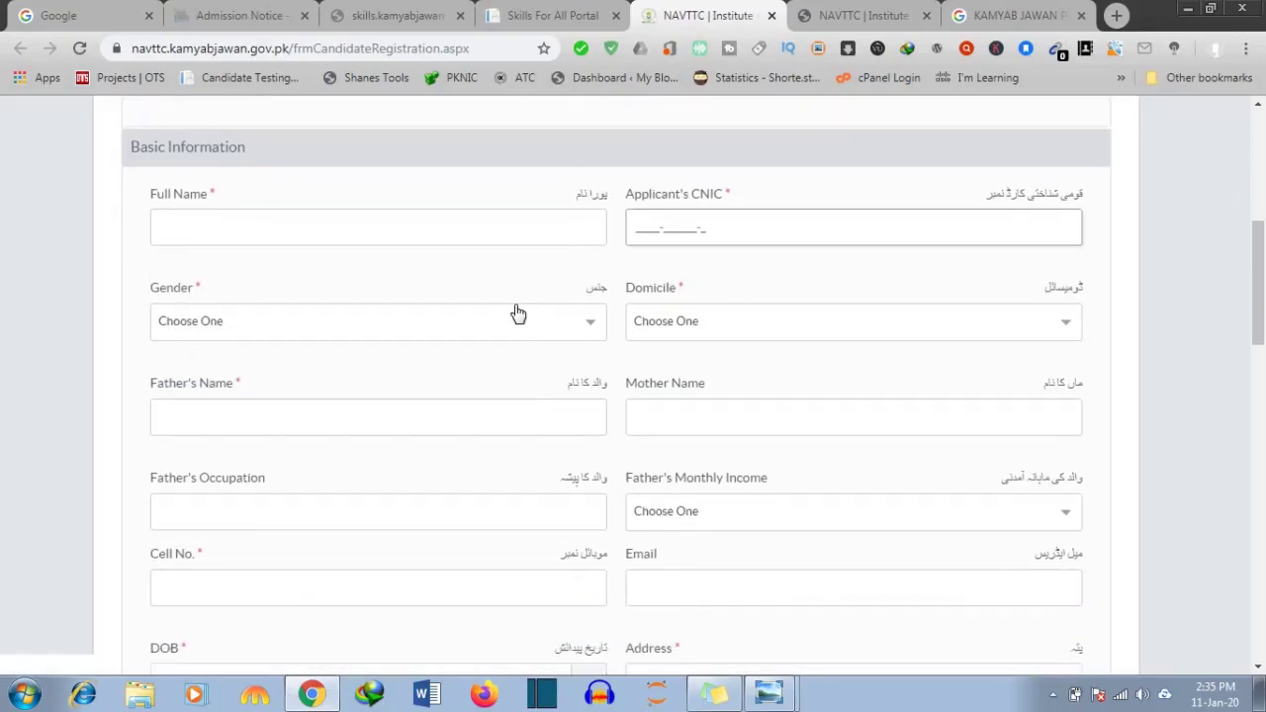
{"action": "left_click", "coordinate": [693, 322]}
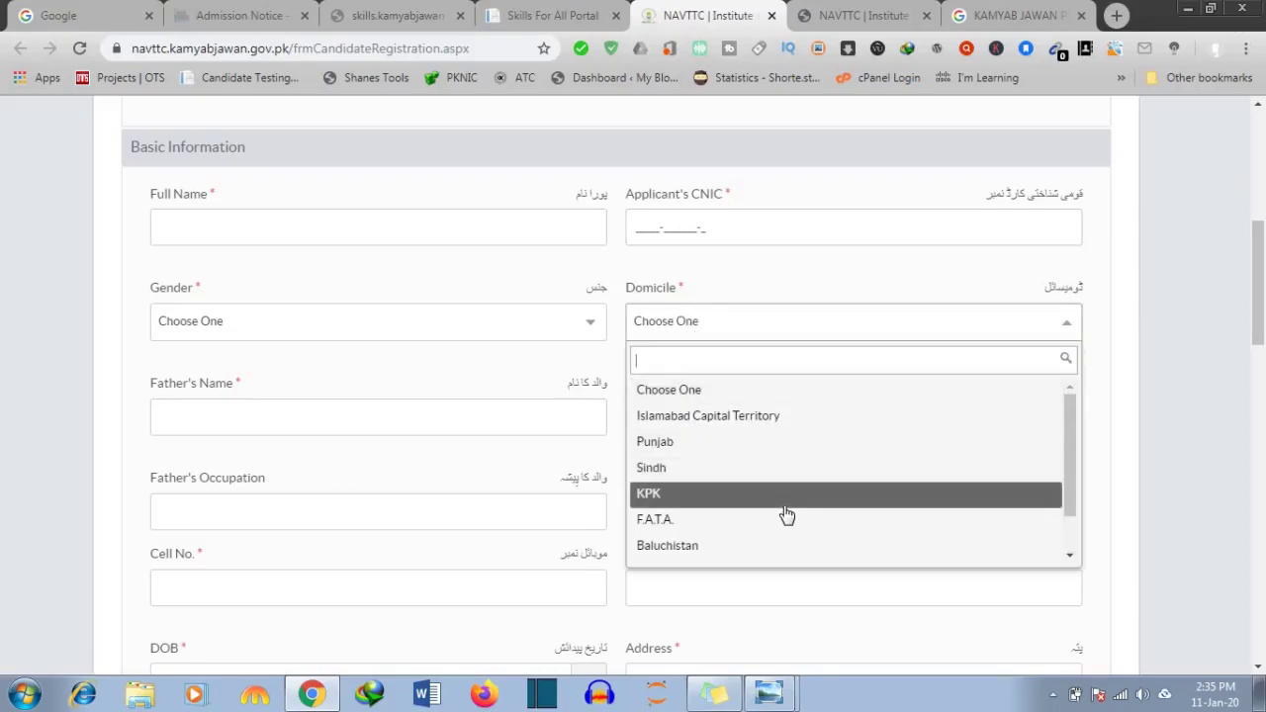
{"action": "left_click", "coordinate": [725, 339]}
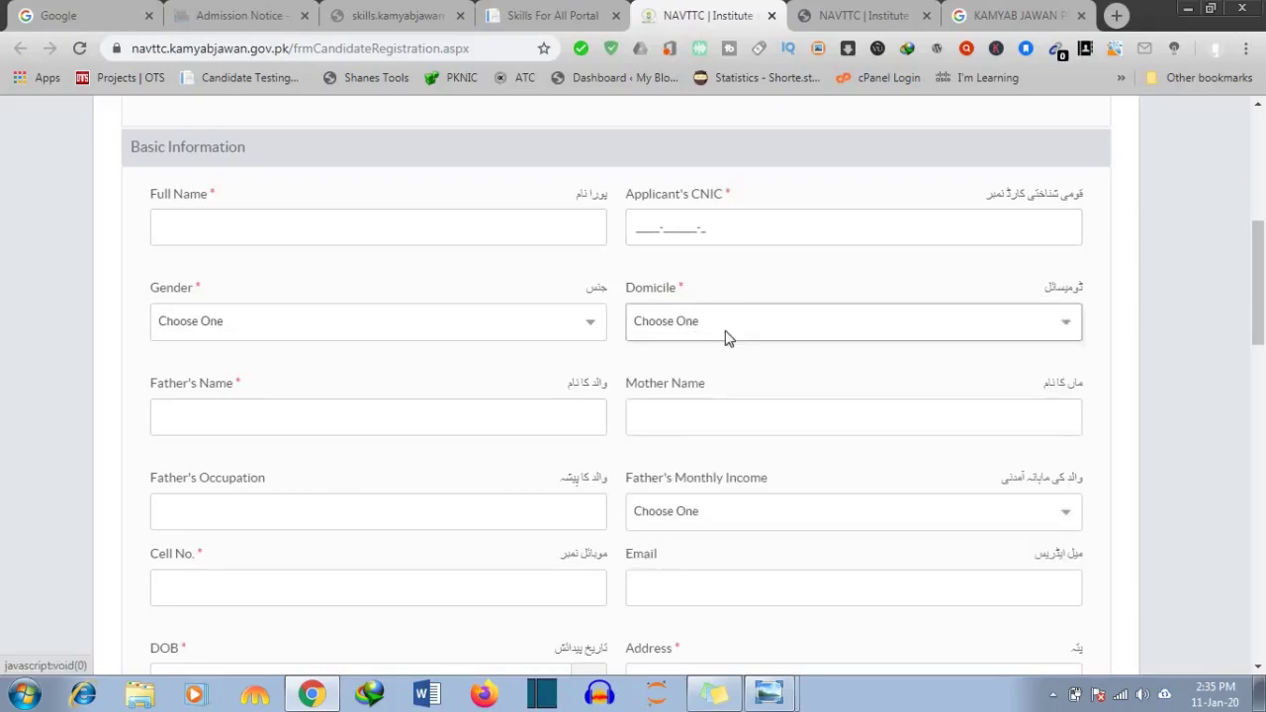
{"action": "left_click", "coordinate": [725, 337]}
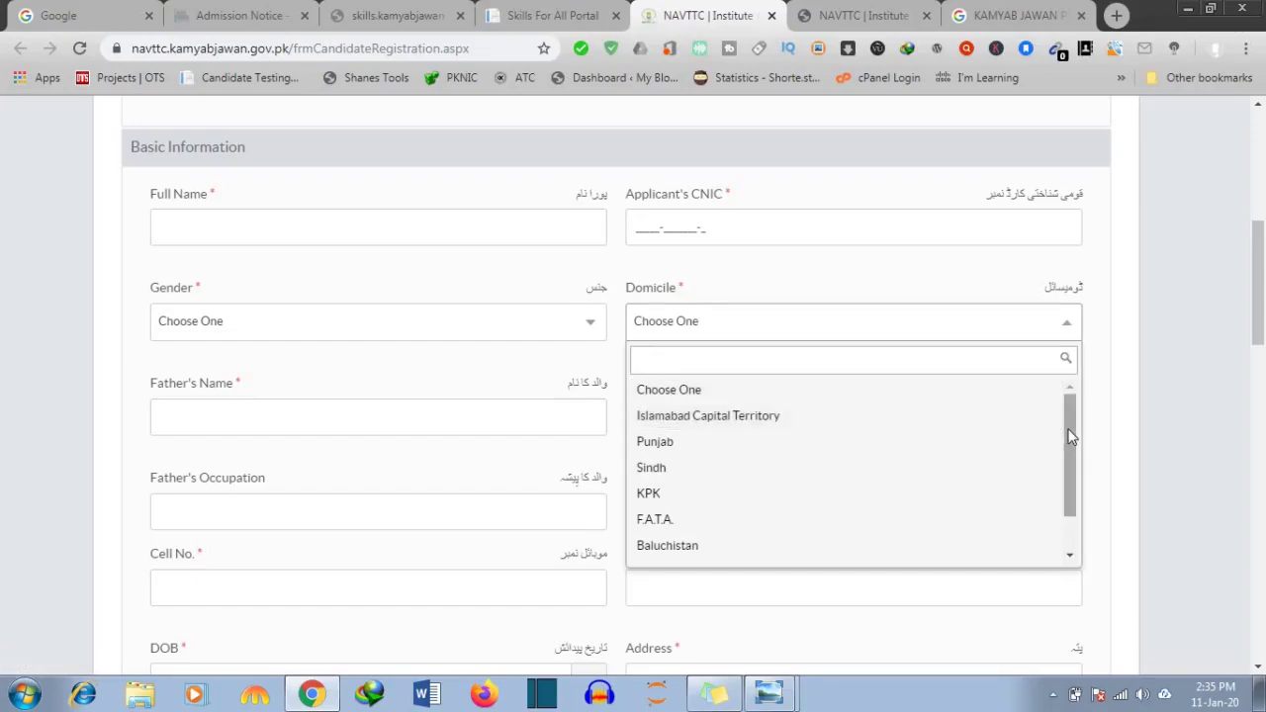
{"action": "scroll", "coordinate": [1068, 478], "scroll_direction": "down", "scroll_amount": 1}
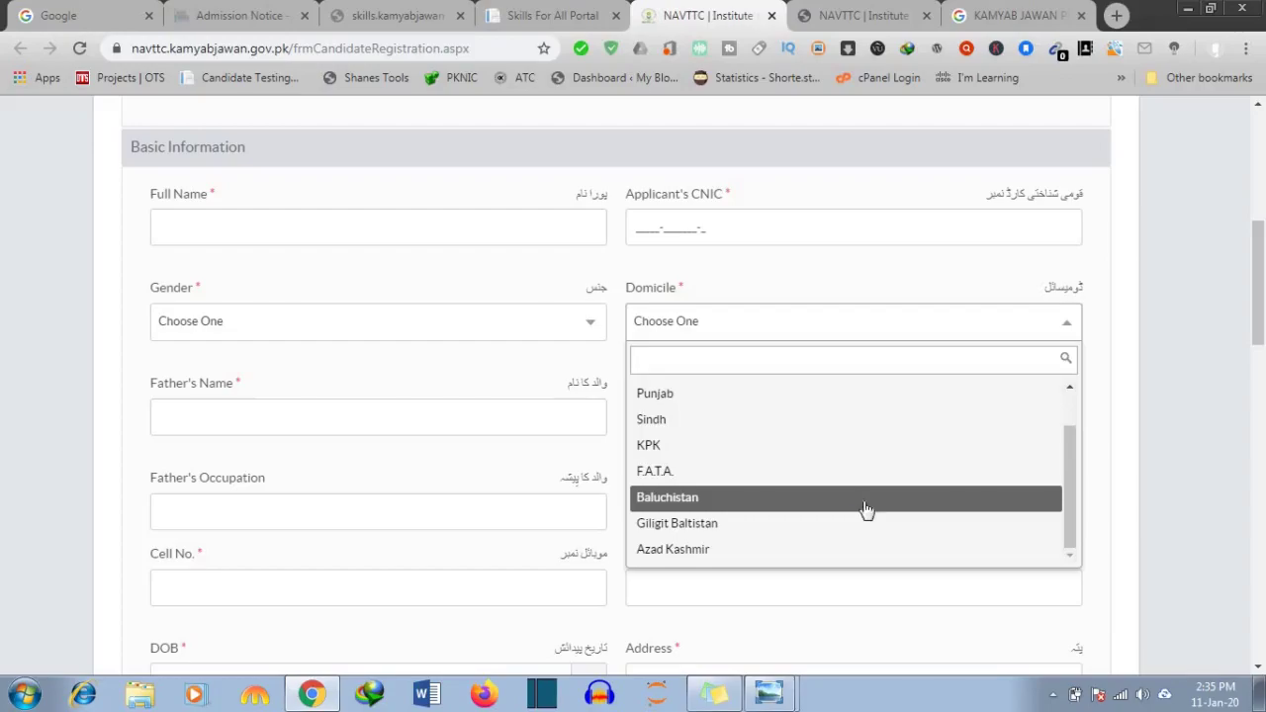
{"action": "left_click", "coordinate": [1088, 354]}
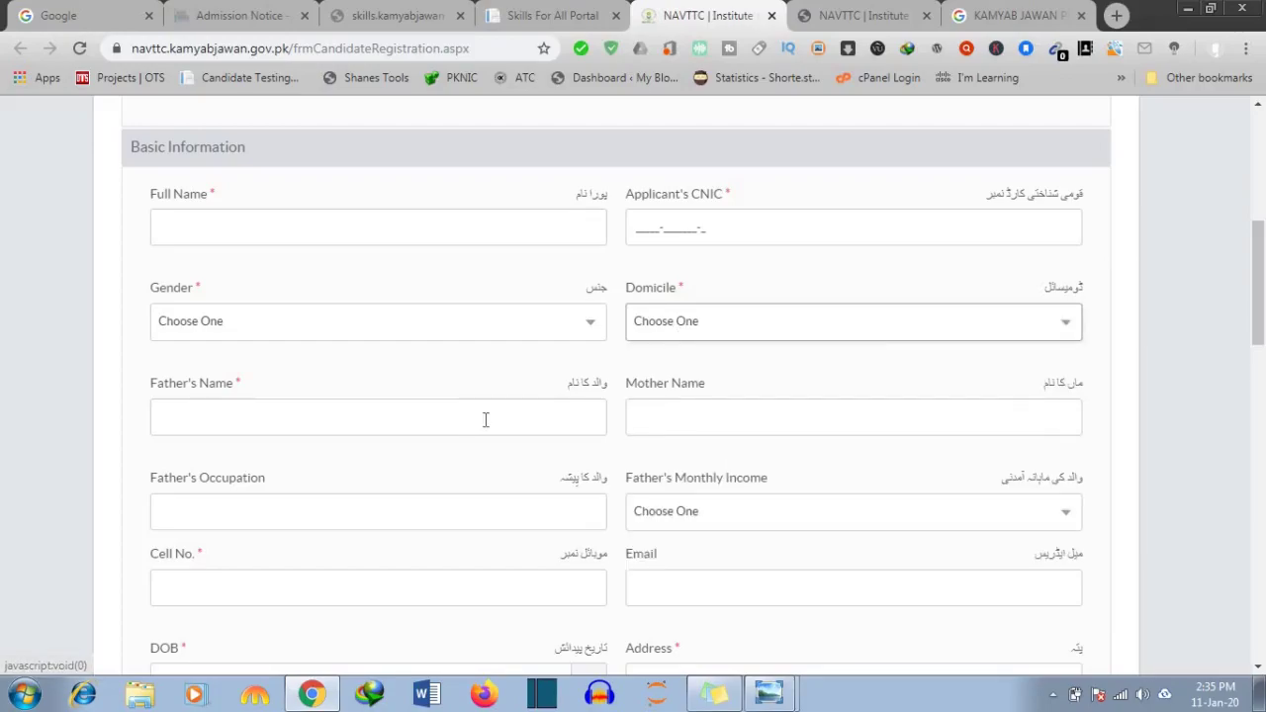
Review the Mother Name and Father's Occupation fields and look through the Father's Monthly Income ranges.
{"action": "left_click", "coordinate": [659, 417]}
{"action": "left_click", "coordinate": [466, 526]}
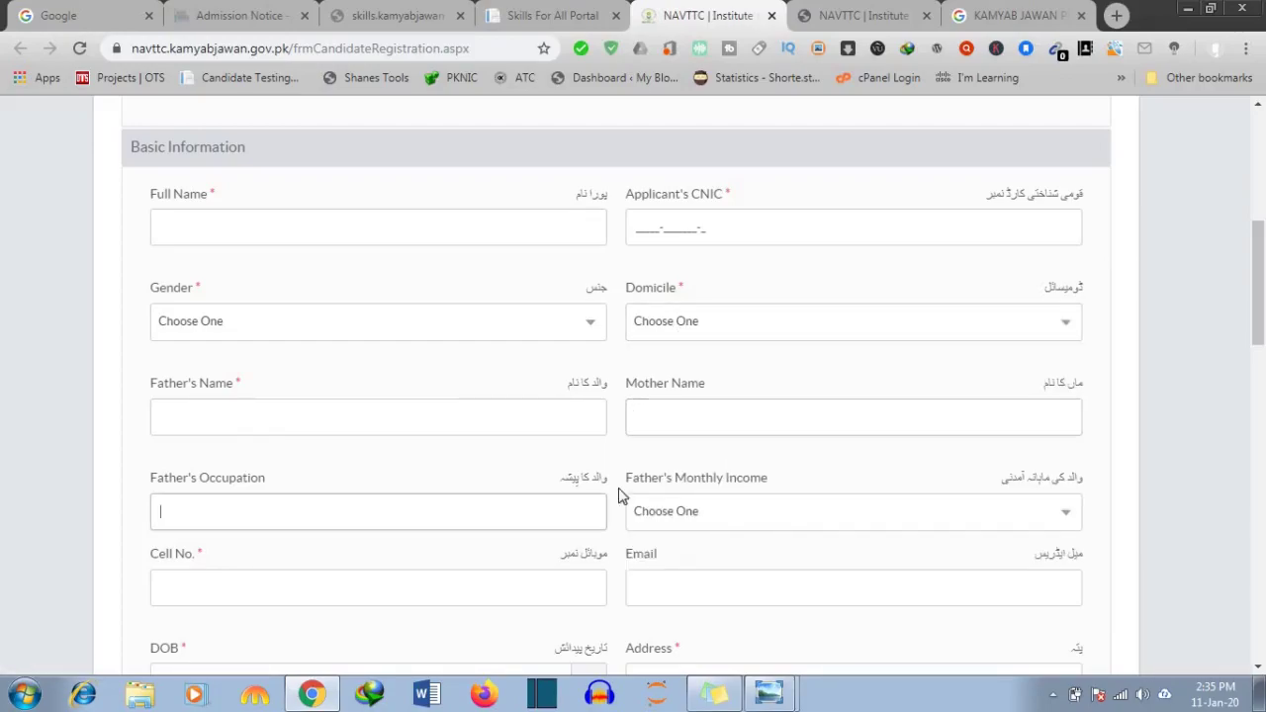
{"action": "left_click", "coordinate": [711, 511]}
{"action": "scroll", "coordinate": [763, 404], "scroll_direction": "down", "scroll_amount": 1}
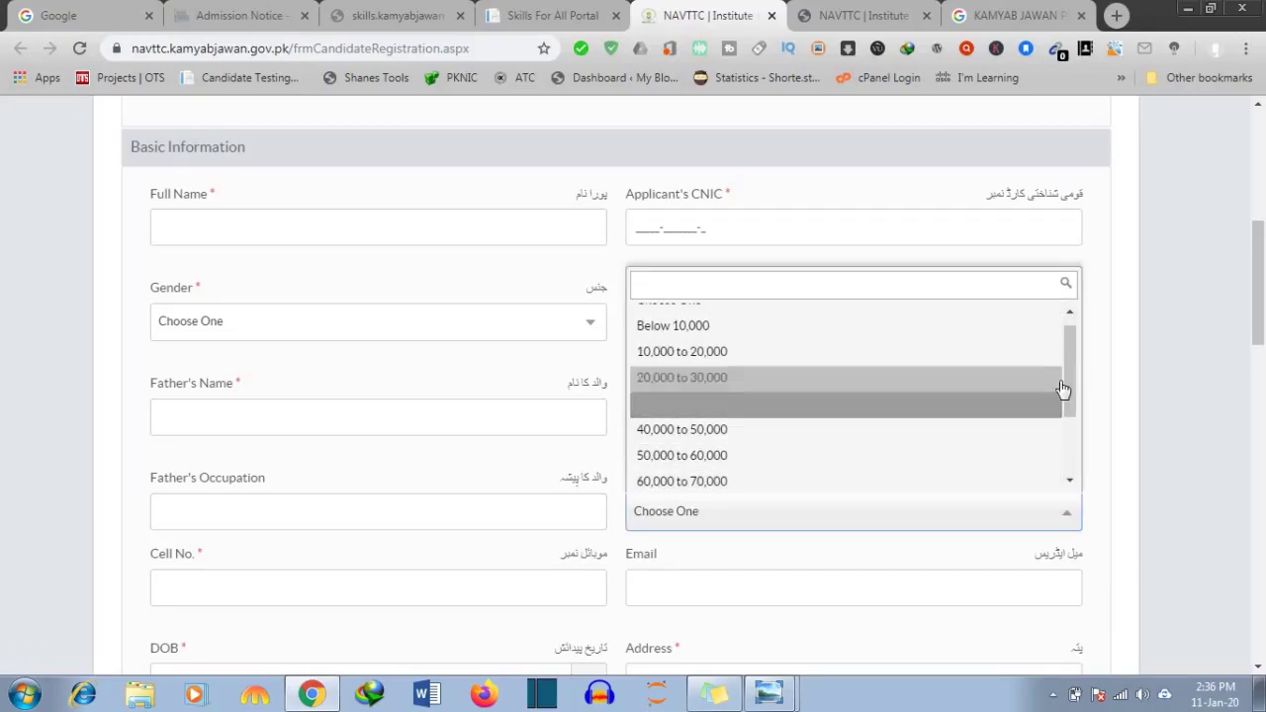
{"action": "left_click_drag", "start_coordinate": [1069, 389], "coordinate": [1075, 450]}
{"action": "scroll", "coordinate": [1071, 370], "scroll_direction": "down", "scroll_amount": 3}
{"action": "scroll", "coordinate": [1071, 370], "scroll_direction": "up", "scroll_amount": 5}
{"action": "left_click_drag", "start_coordinate": [1263, 296], "coordinate": [1263, 359]}
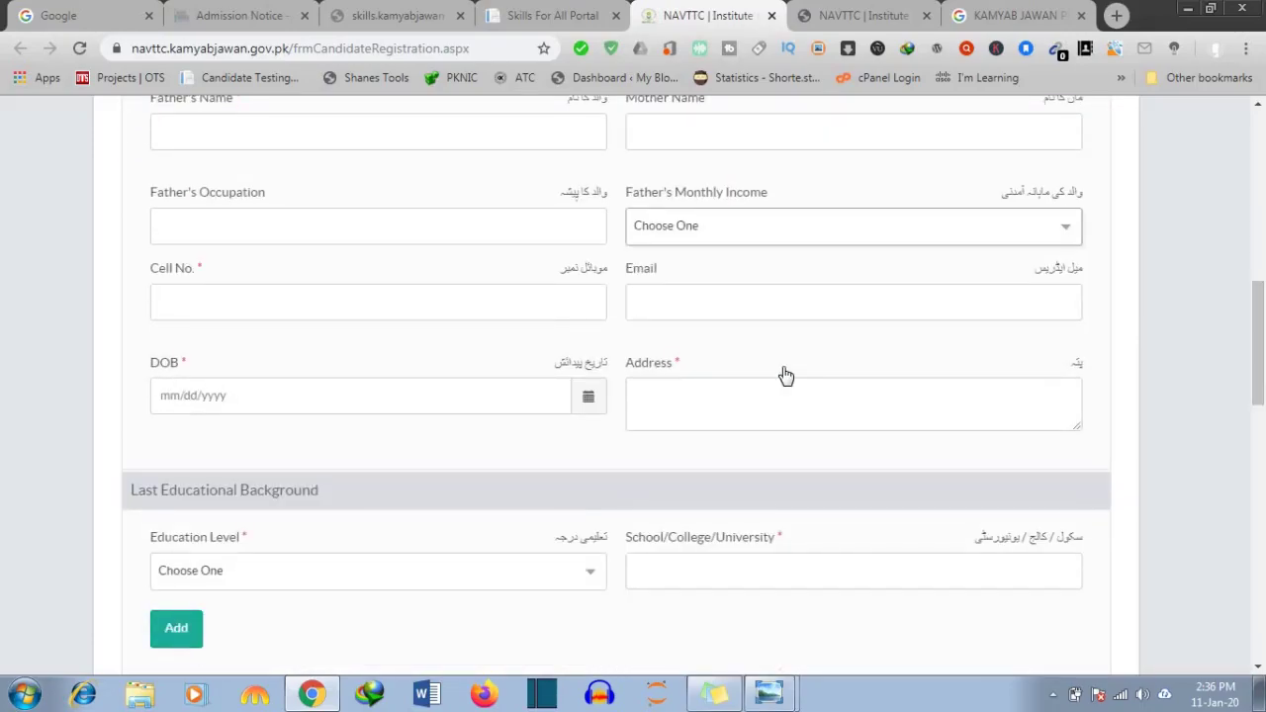
Go through the Cell No., Email, DOB and Address fields of Basic Information, leaving them blank.
{"action": "left_click", "coordinate": [443, 302]}
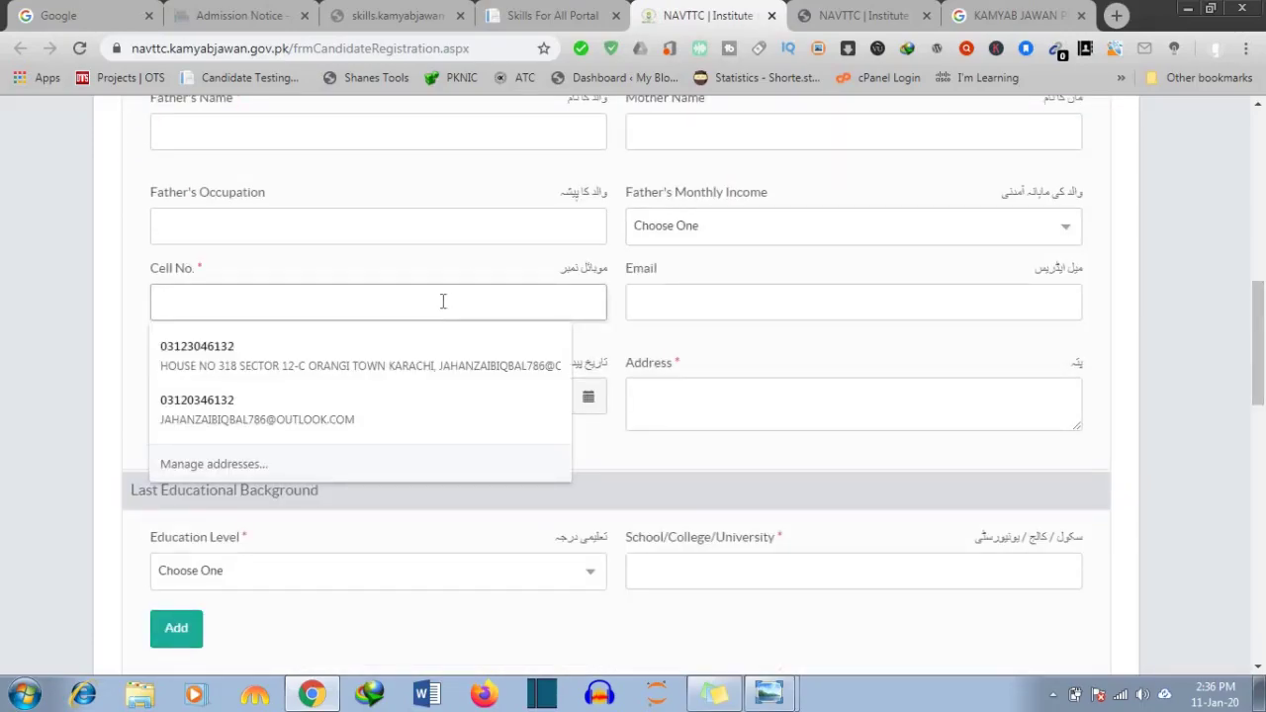
{"action": "left_click", "coordinate": [685, 308]}
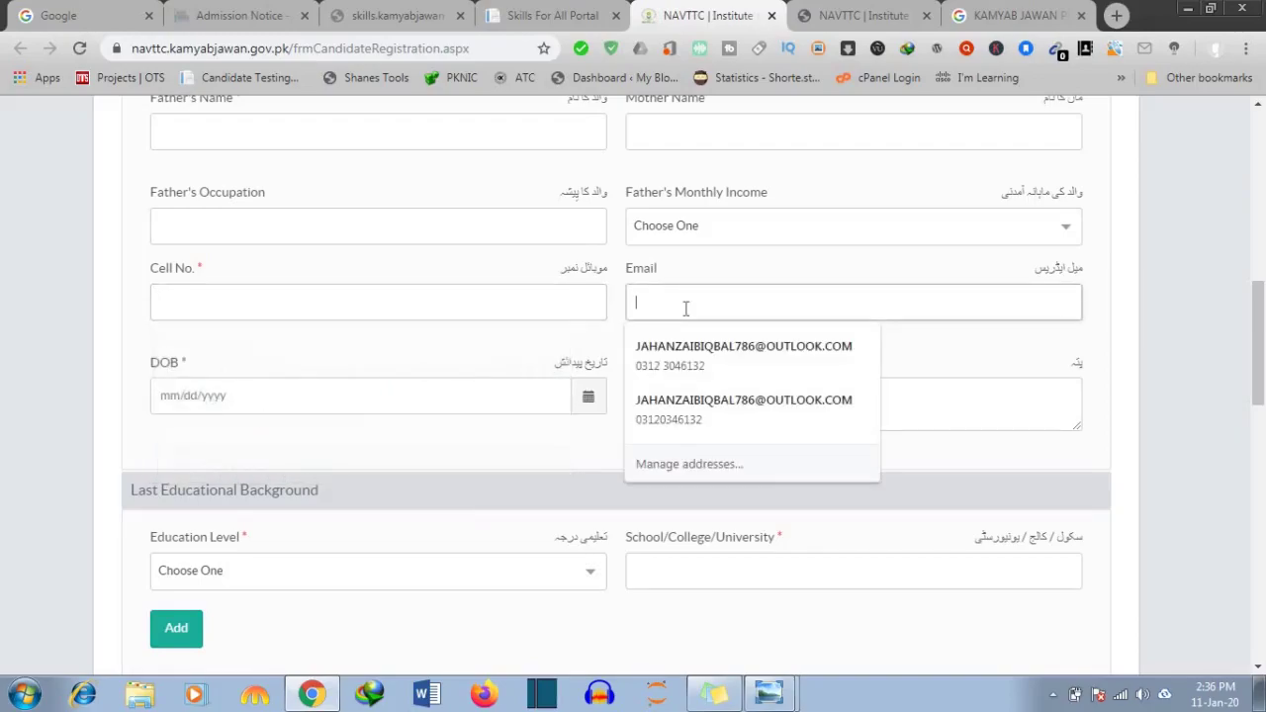
{"action": "left_click", "coordinate": [416, 407]}
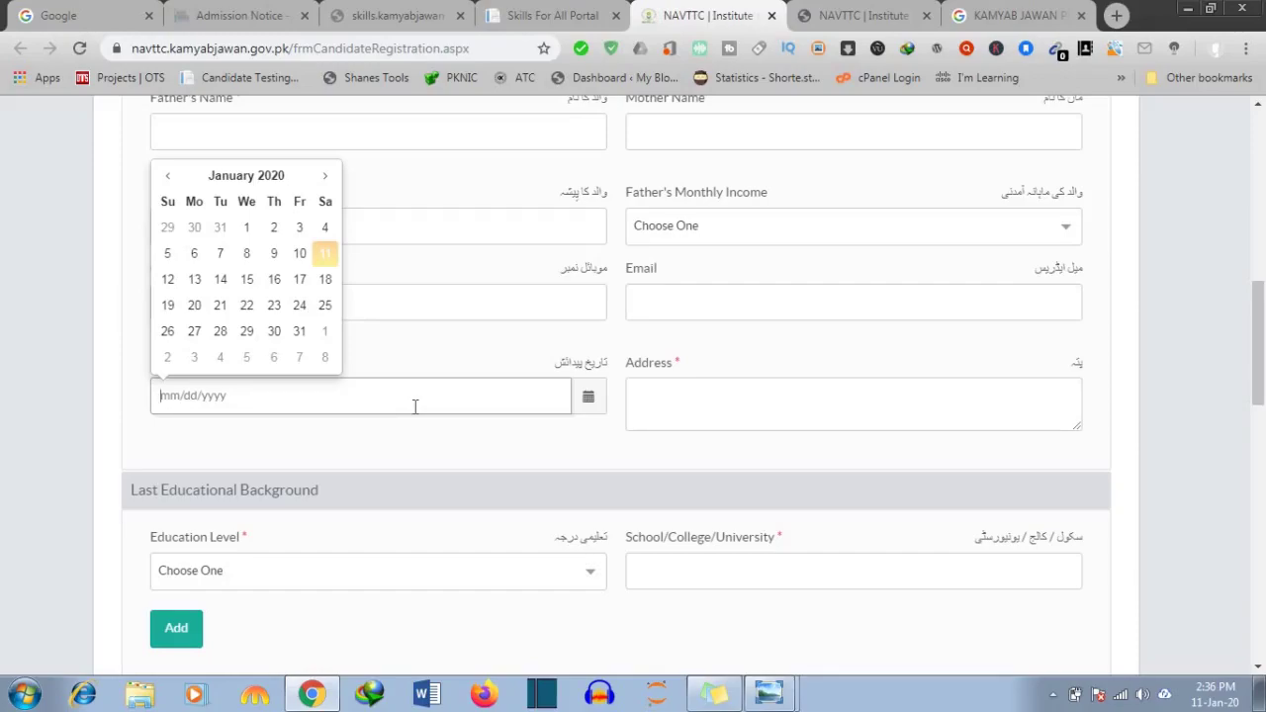
{"action": "left_click", "coordinate": [509, 424]}
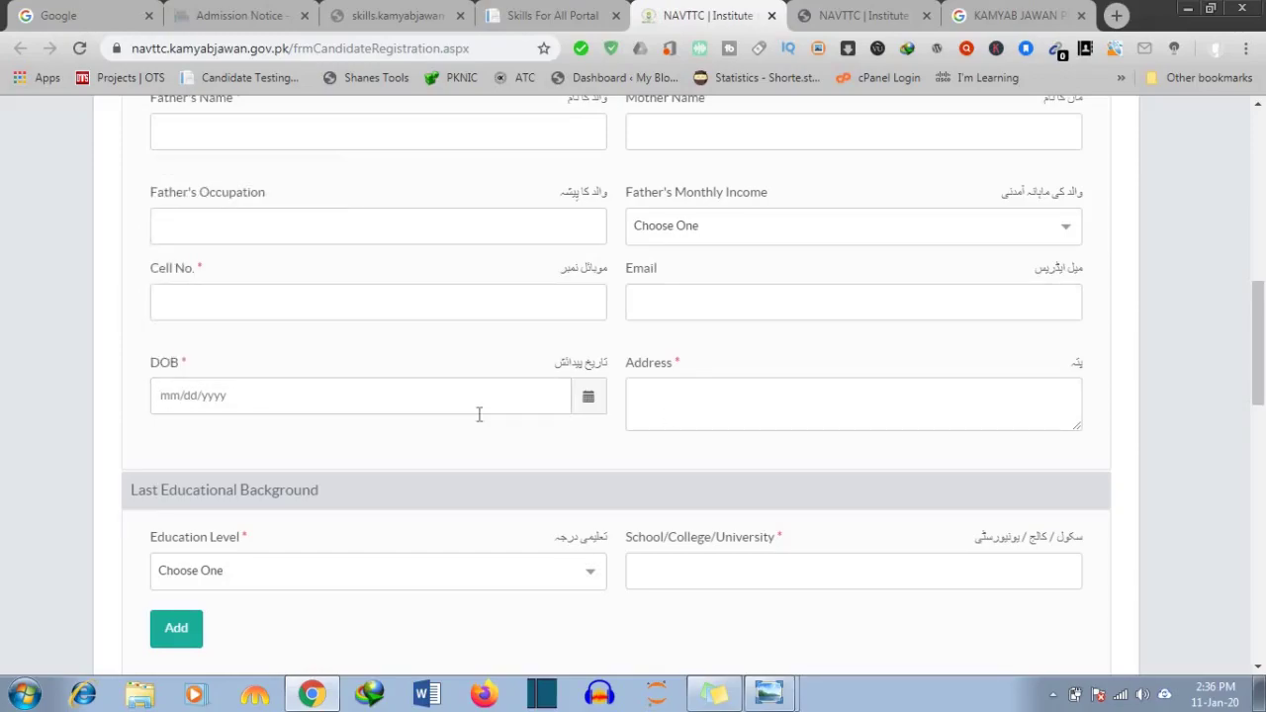
{"action": "left_click", "coordinate": [706, 420]}
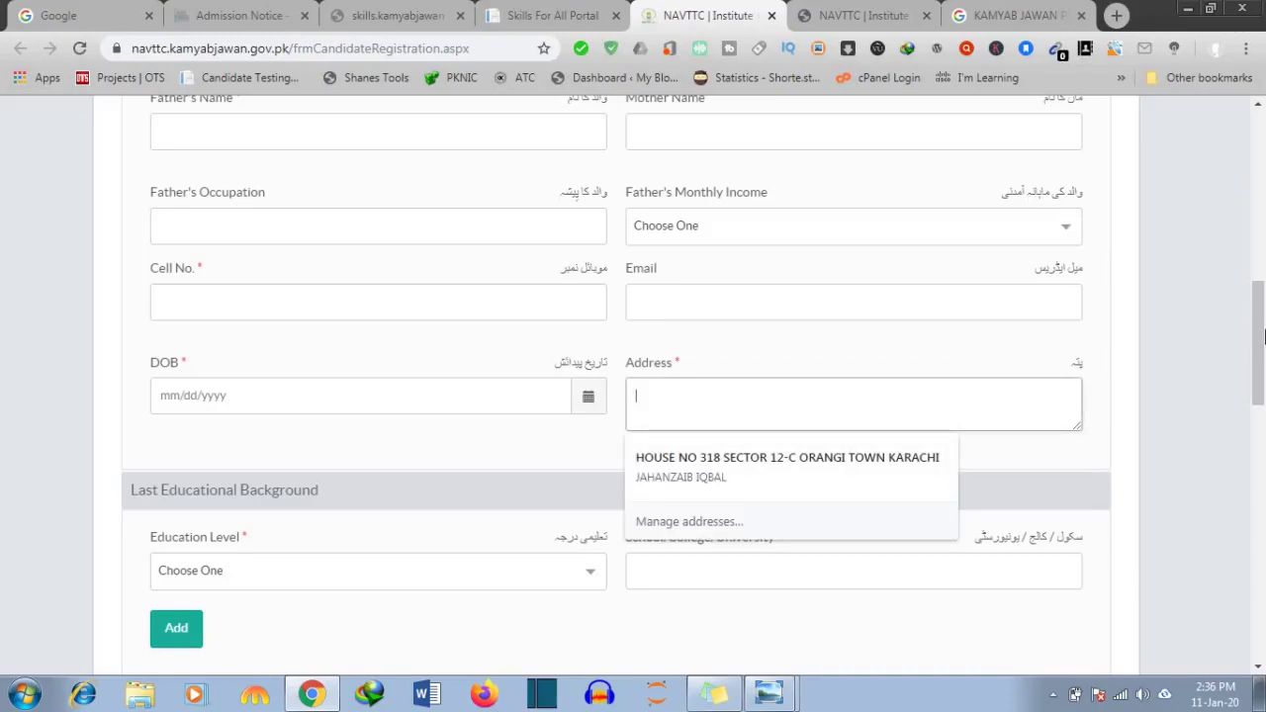
{"action": "scroll", "coordinate": [1259, 341], "scroll_direction": "down", "scroll_amount": 1}
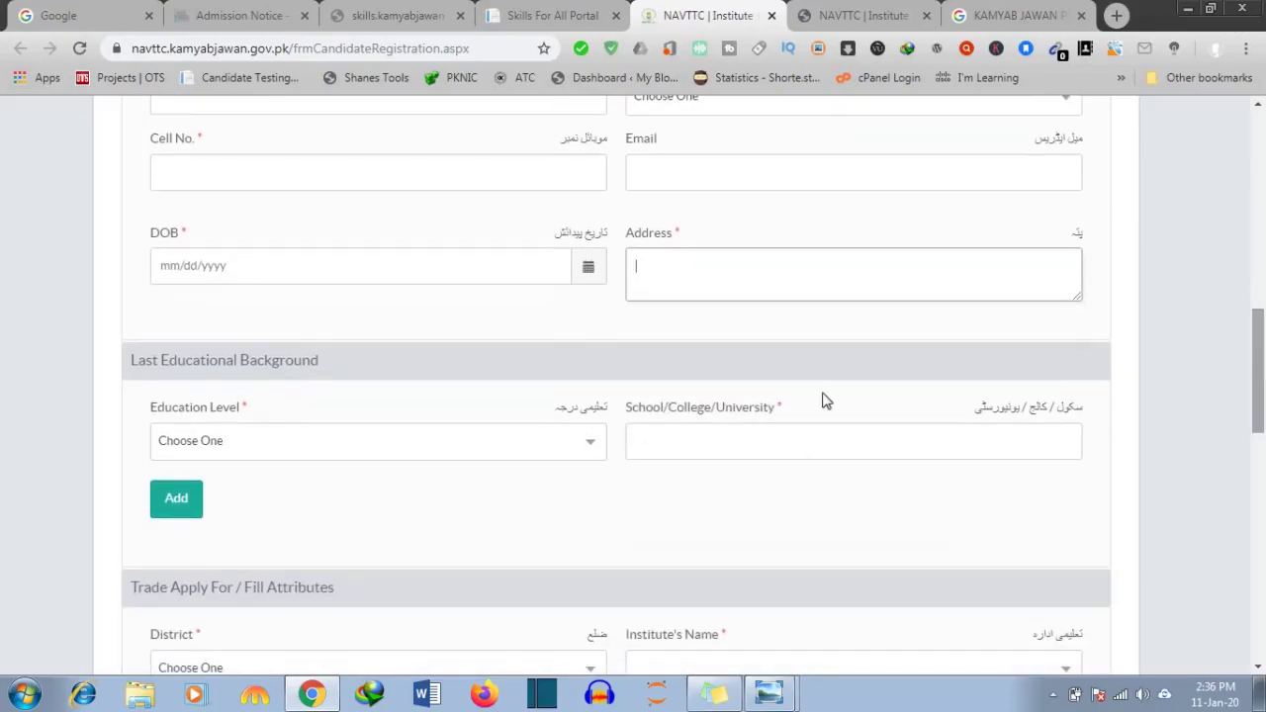
Look through all Education Level options under Last Educational Background without selecting any.
{"action": "left_click", "coordinate": [478, 441]}
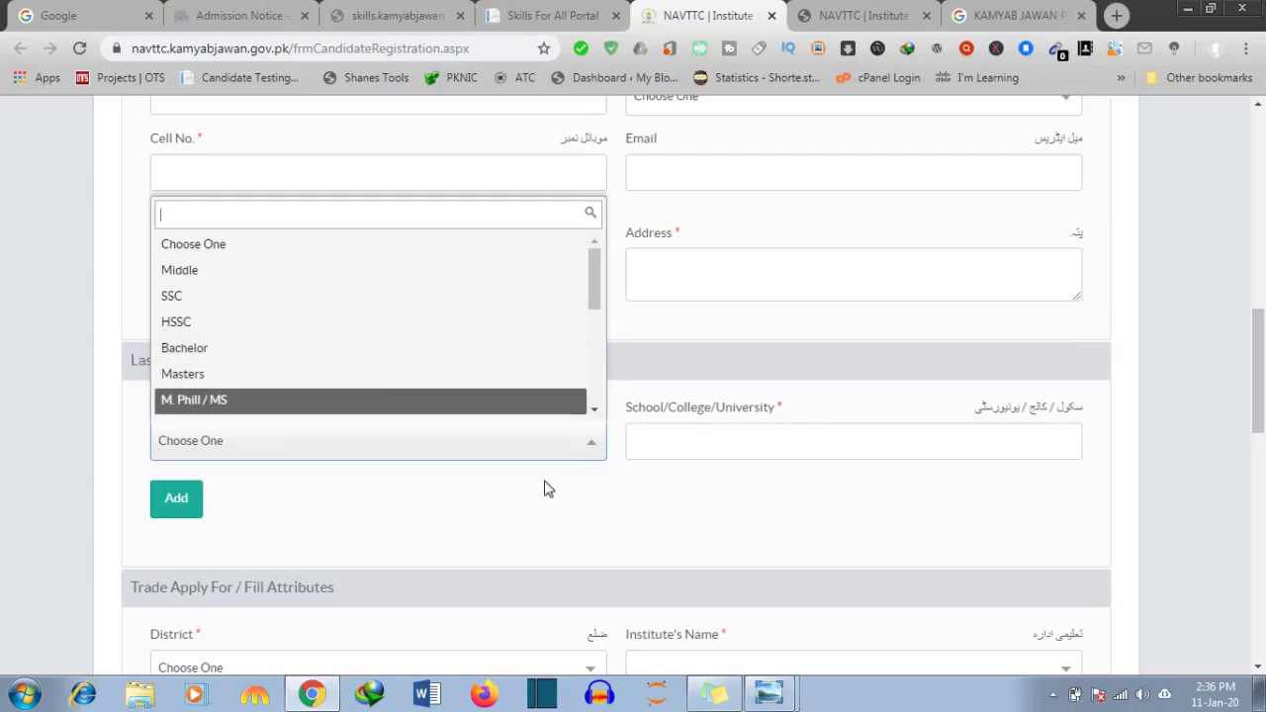
{"action": "scroll", "coordinate": [597, 274], "scroll_direction": "down", "scroll_amount": 1}
{"action": "left_click_drag", "start_coordinate": [596, 277], "coordinate": [596, 324]}
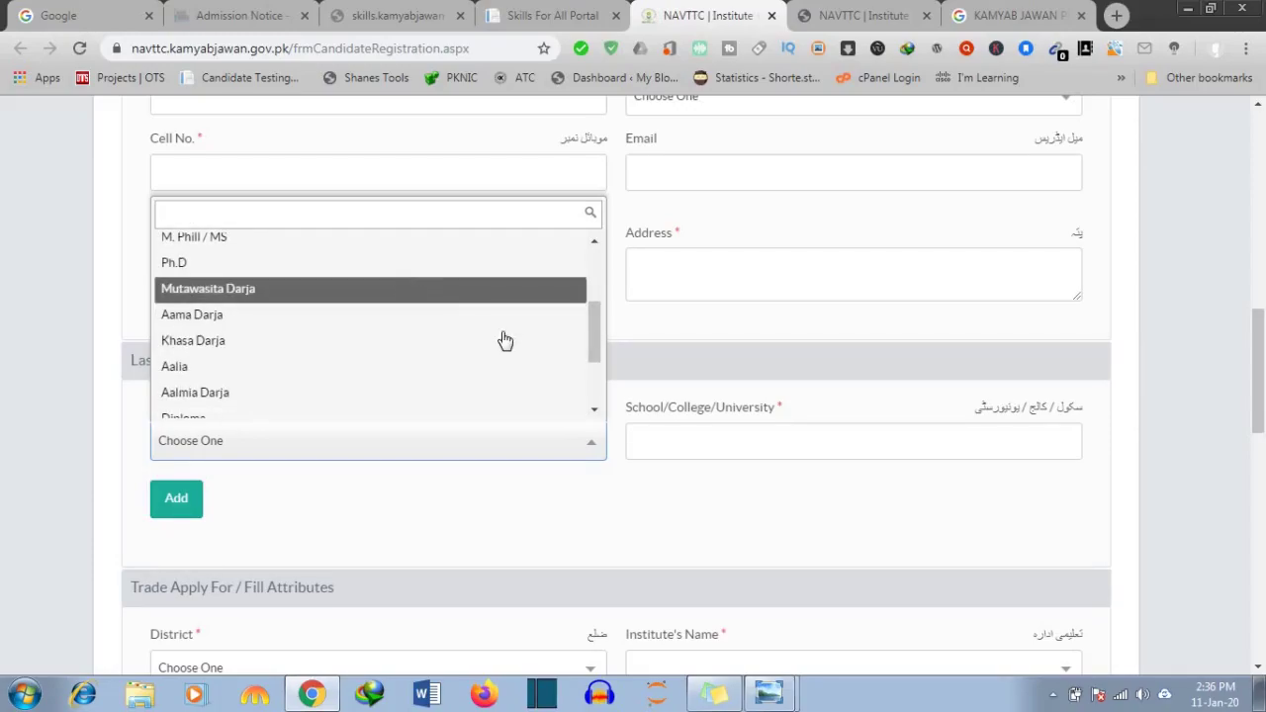
{"action": "left_click_drag", "start_coordinate": [594, 346], "coordinate": [598, 392]}
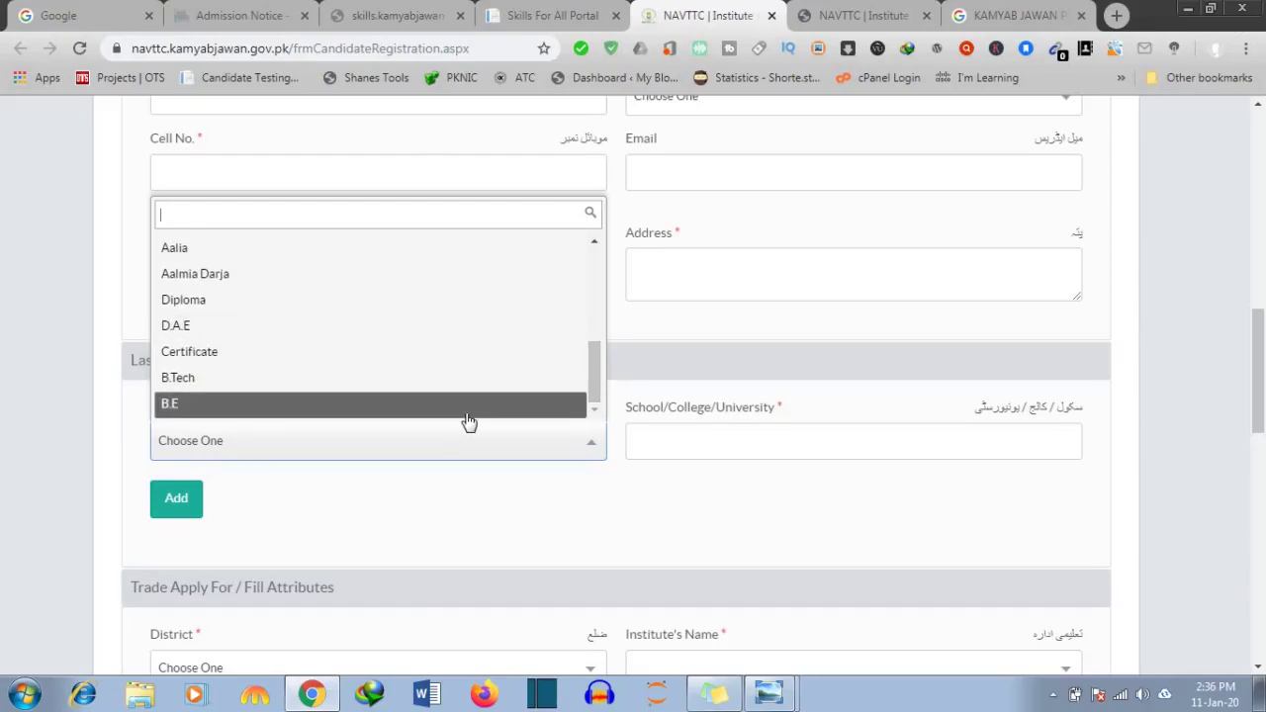
{"action": "left_click", "coordinate": [715, 441]}
Set the District under Trade Apply For / Fill Attributes to Karachi korangi, narrowing the options with "Kara".
{"action": "scroll", "coordinate": [752, 305], "scroll_direction": "down", "scroll_amount": 3}
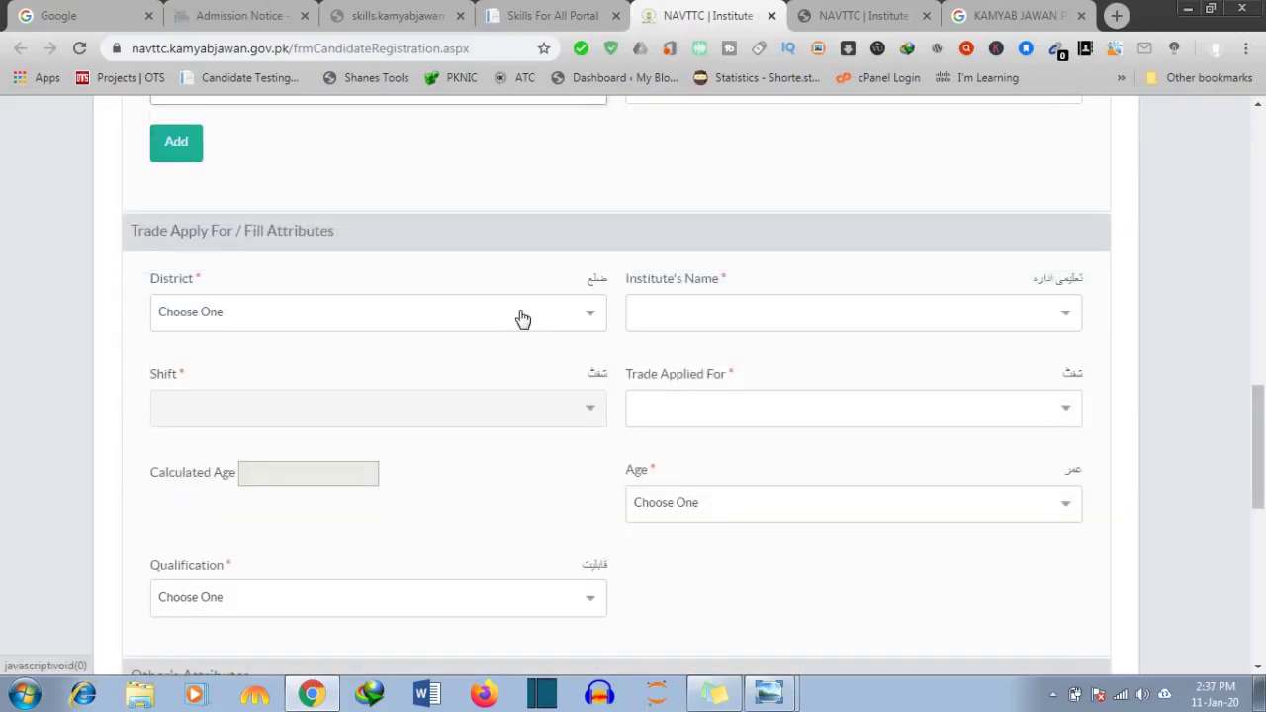
{"action": "left_click", "coordinate": [414, 334]}
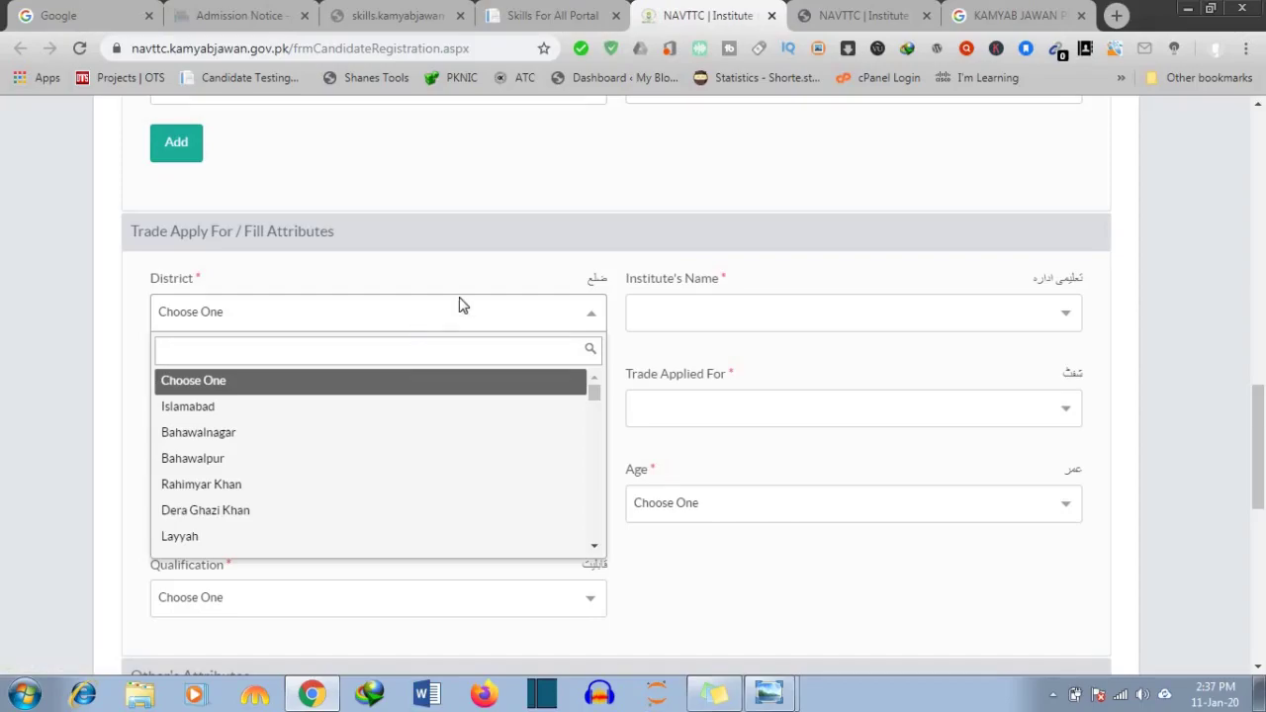
{"action": "left_click", "coordinate": [574, 314]}
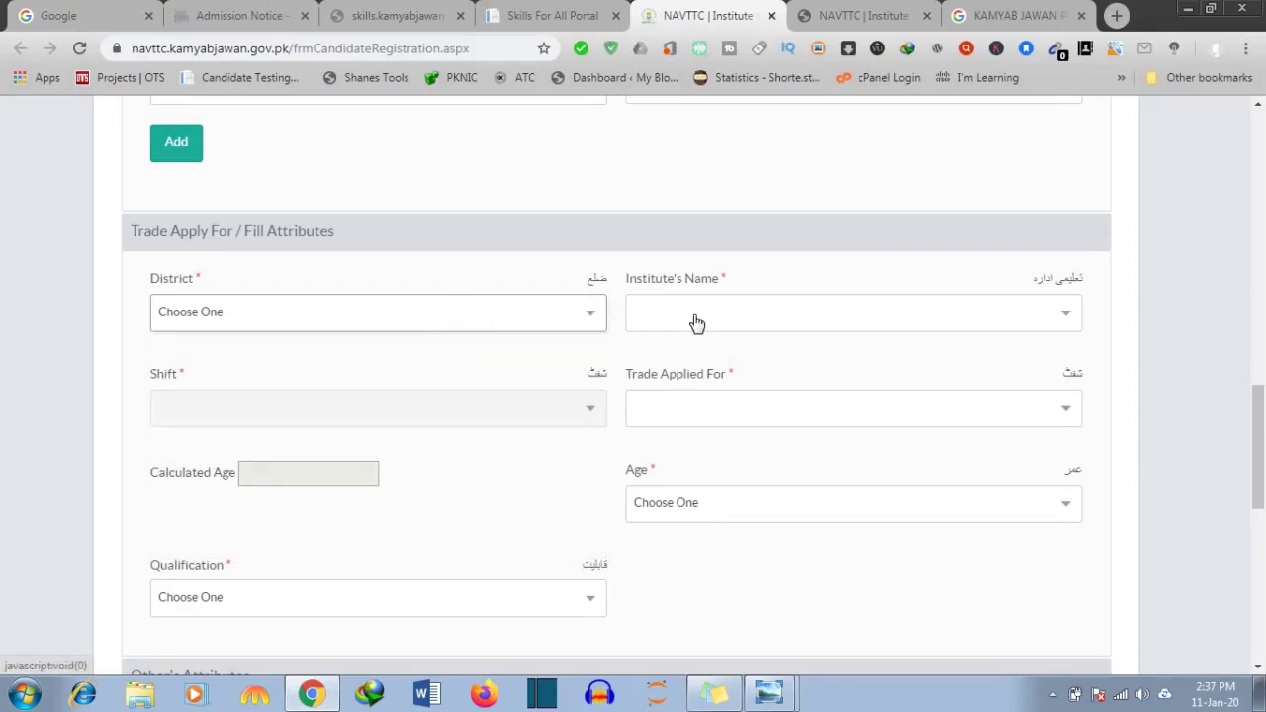
{"action": "left_click", "coordinate": [693, 321]}
{"action": "left_click", "coordinate": [639, 319]}
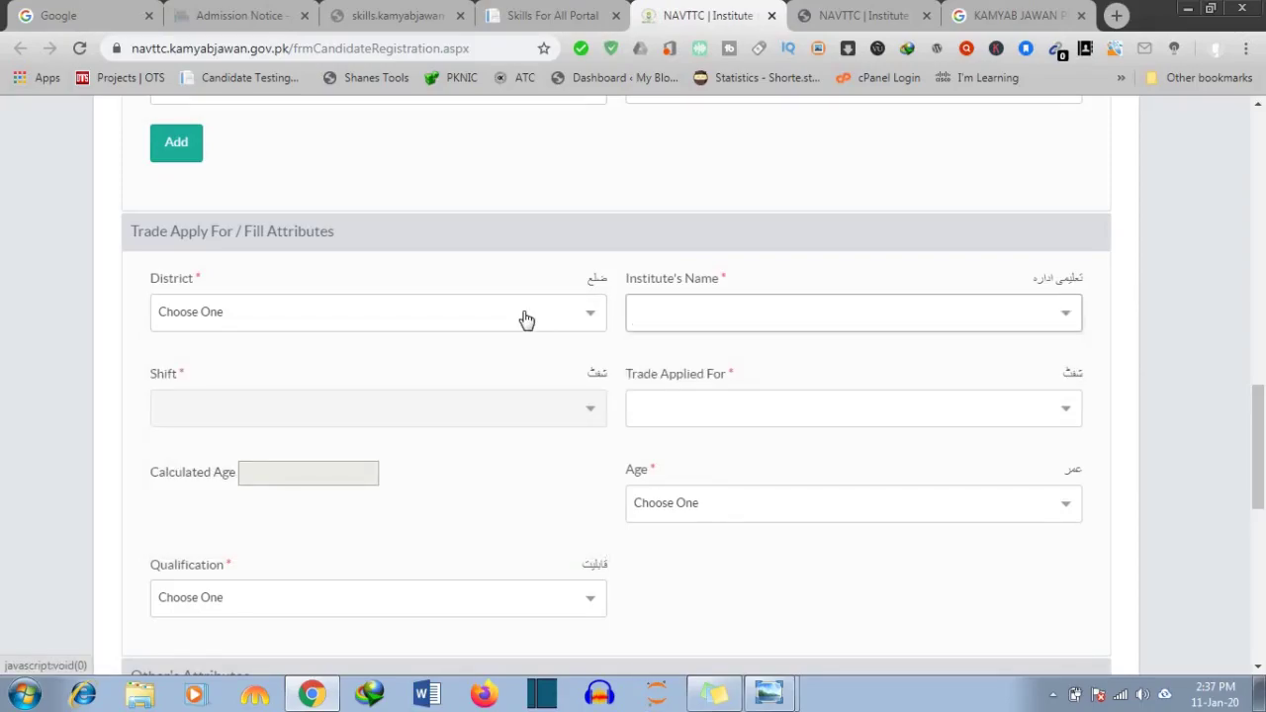
{"action": "left_click", "coordinate": [440, 313]}
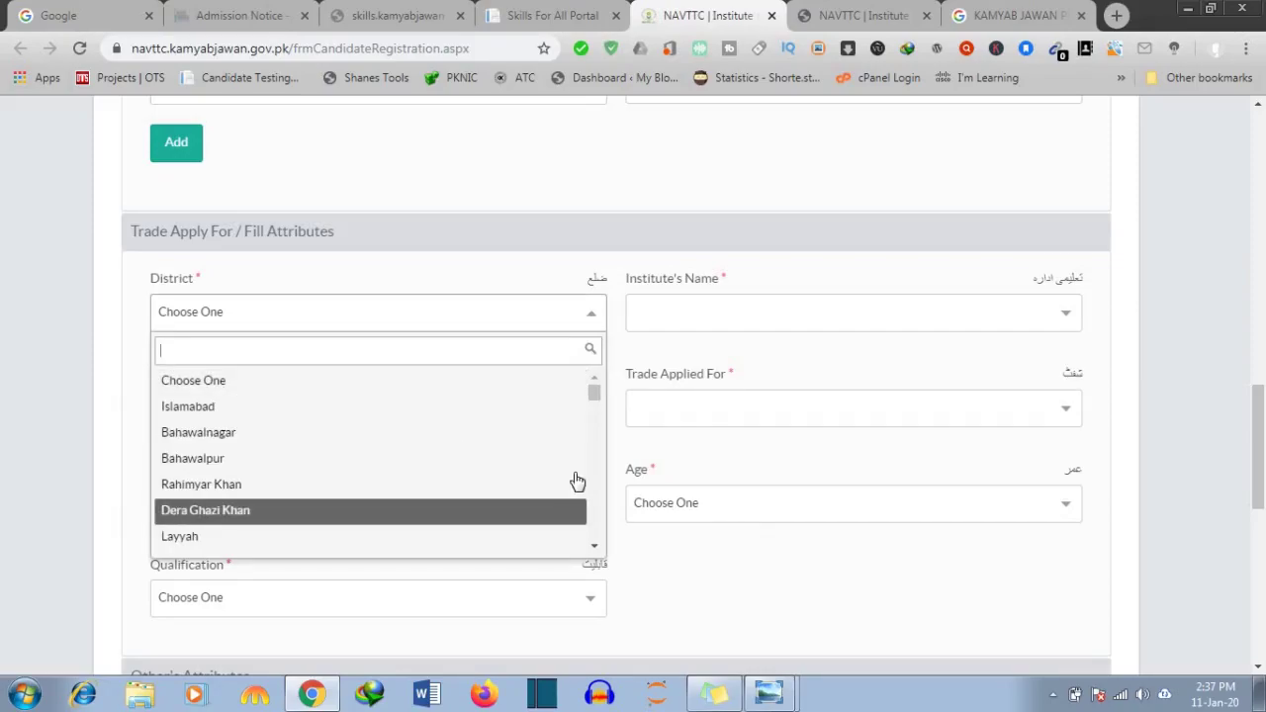
{"action": "scroll", "coordinate": [596, 415], "scroll_direction": "down", "scroll_amount": 2}
{"action": "left_click_drag", "start_coordinate": [597, 406], "coordinate": [598, 424]}
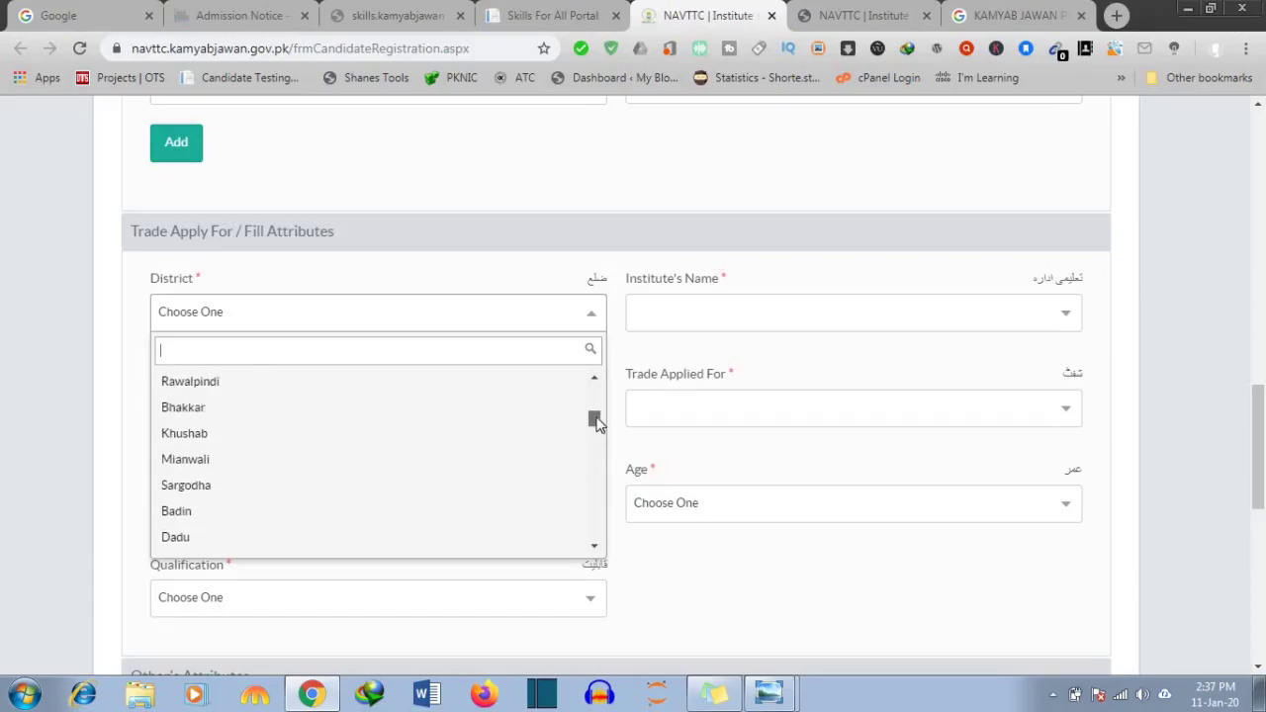
{"action": "left_click", "coordinate": [460, 340]}
{"action": "type", "text": "K"}
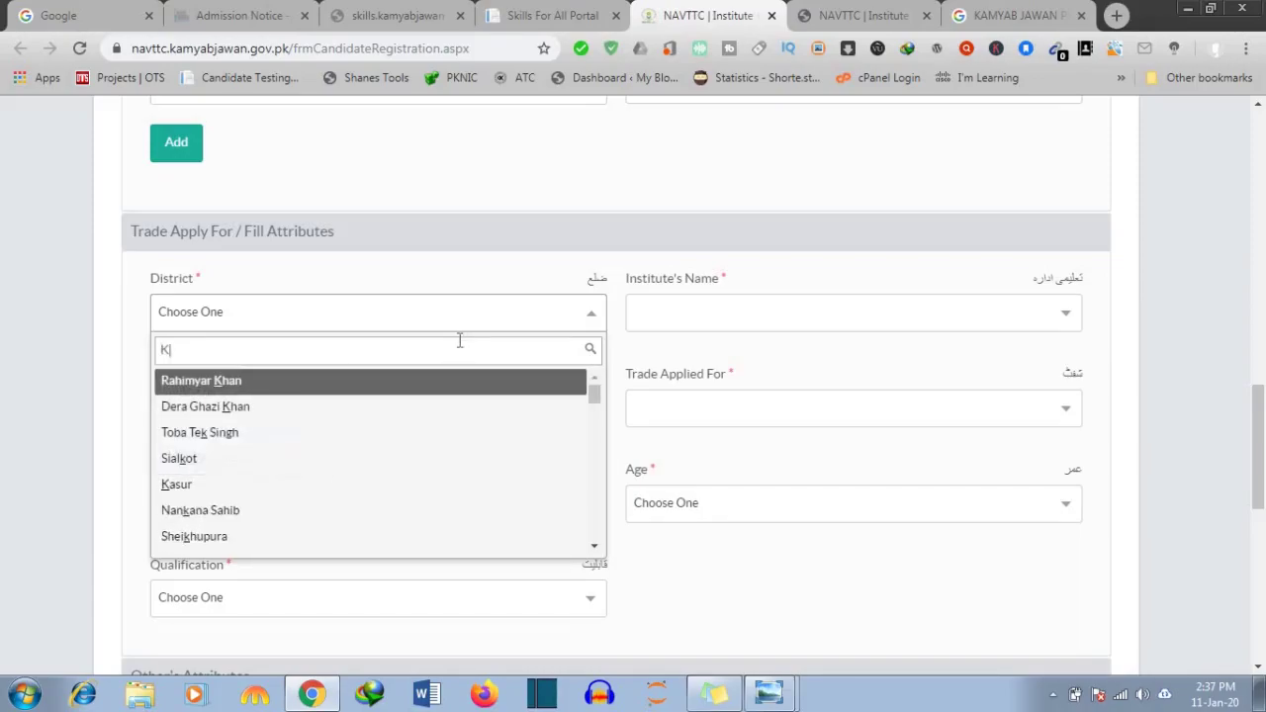
{"action": "type", "text": "ara"}
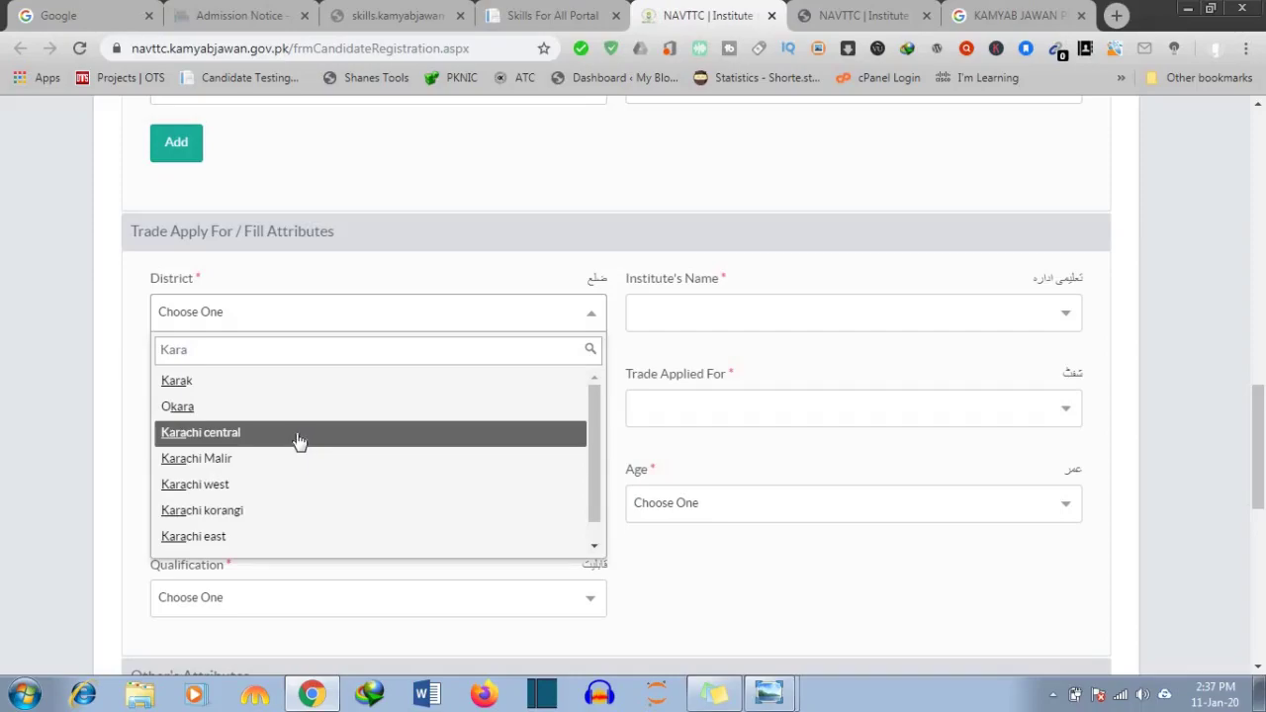
{"action": "left_click", "coordinate": [272, 512]}
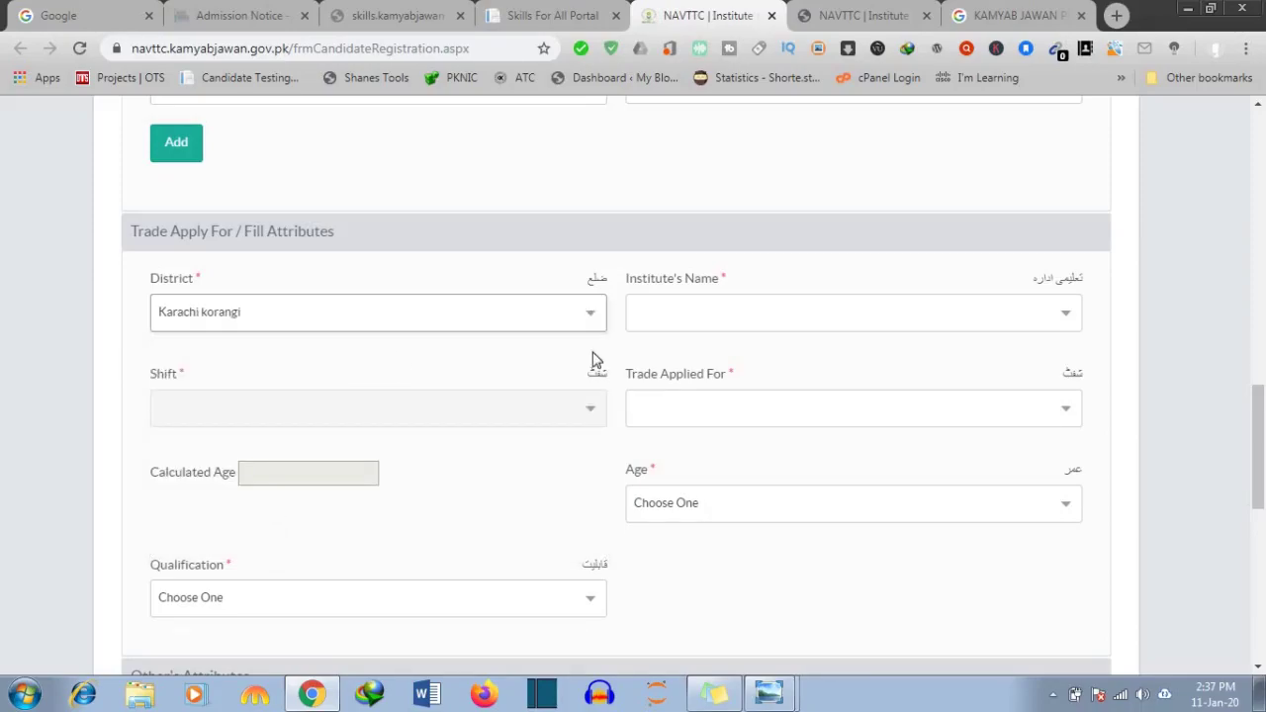
Choose Aman Institute of Vocational Training (Amantech), Karachi as the institute and Automotive Mechatronics as the Trade Applied For.
{"action": "left_click", "coordinate": [704, 326]}
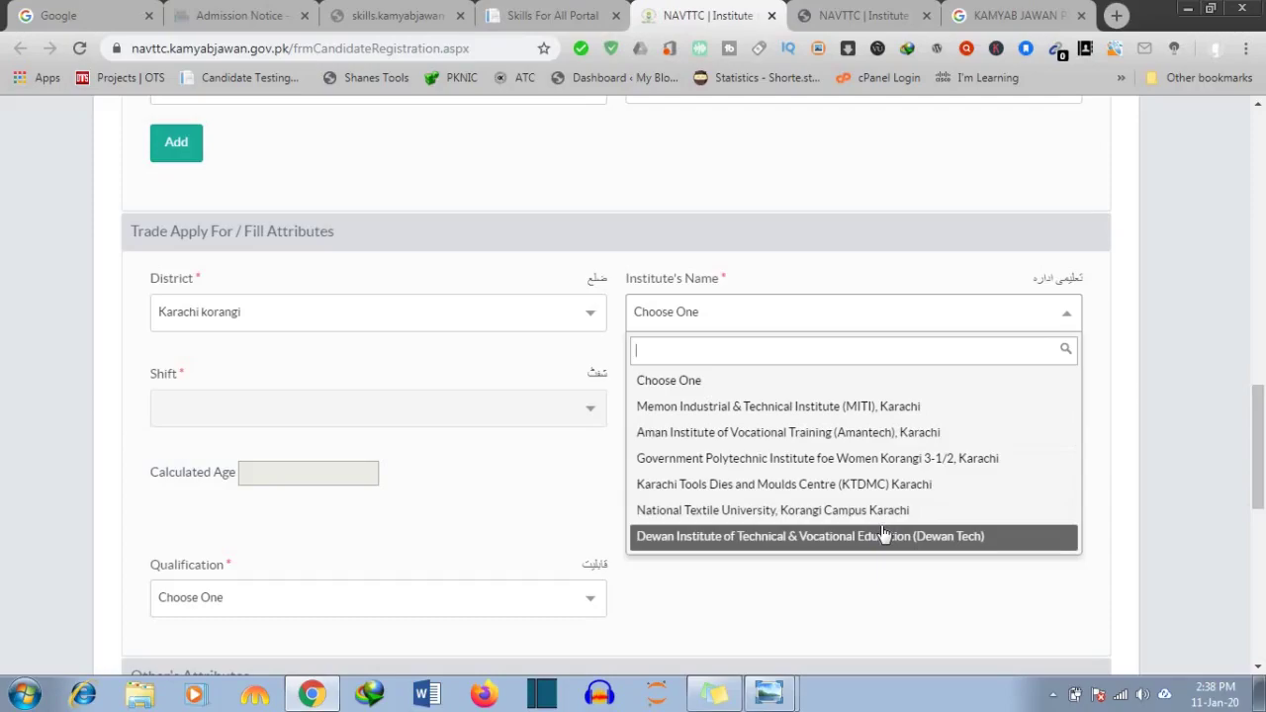
{"action": "left_click", "coordinate": [849, 437]}
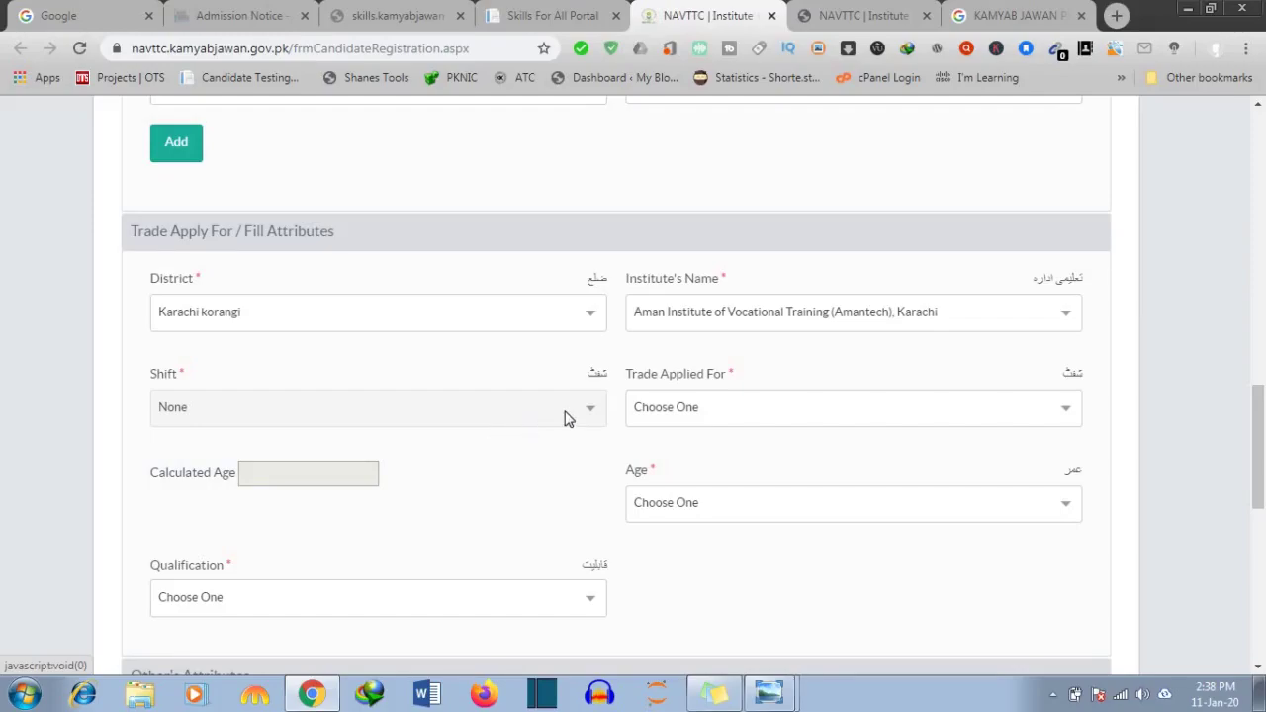
{"action": "left_click", "coordinate": [699, 415]}
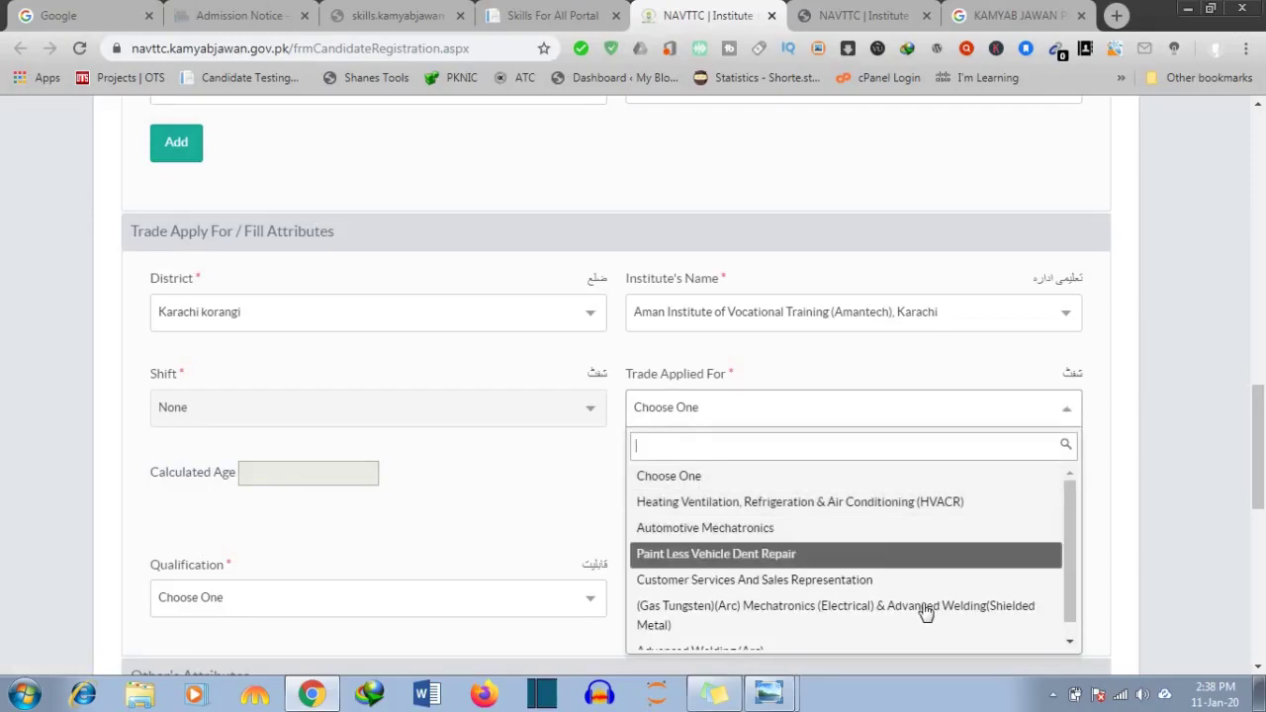
{"action": "mouse_move", "coordinate": [1072, 526]}
{"action": "left_mouse_down"}
{"action": "mouse_move", "coordinate": [1075, 563]}
{"action": "mouse_move", "coordinate": [1075, 514]}
{"action": "left_mouse_up"}
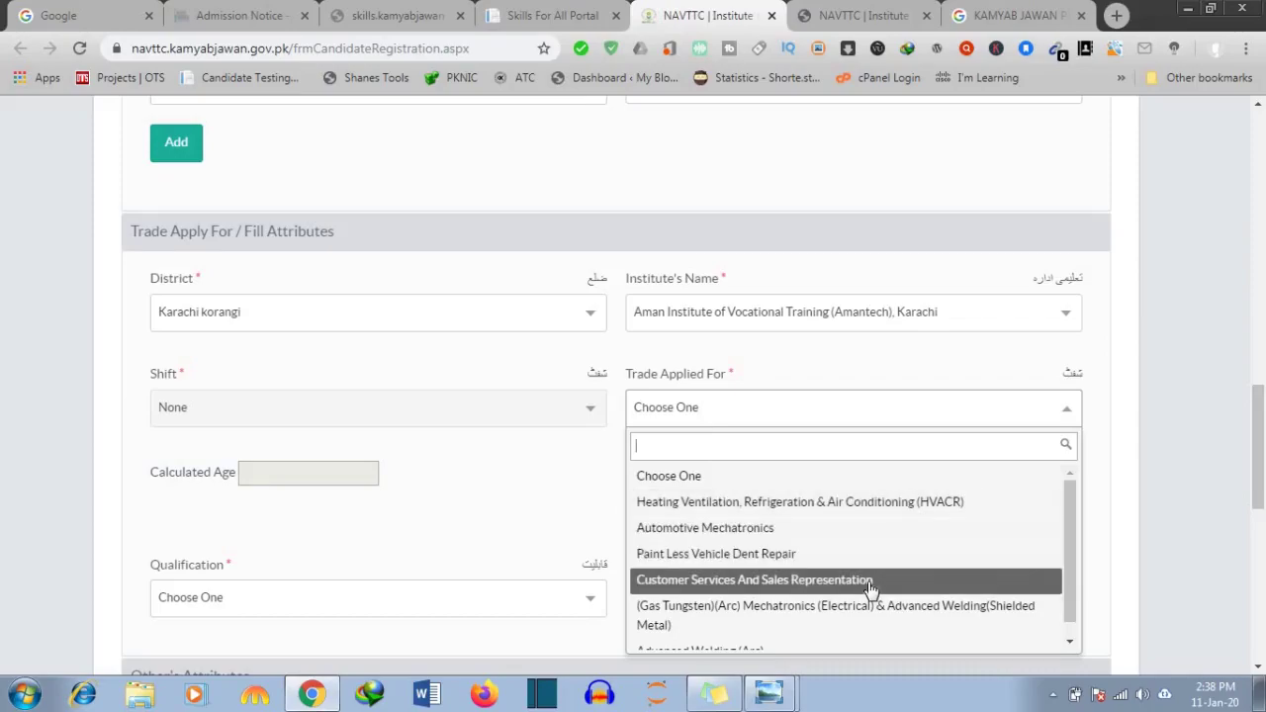
{"action": "left_click", "coordinate": [672, 475]}
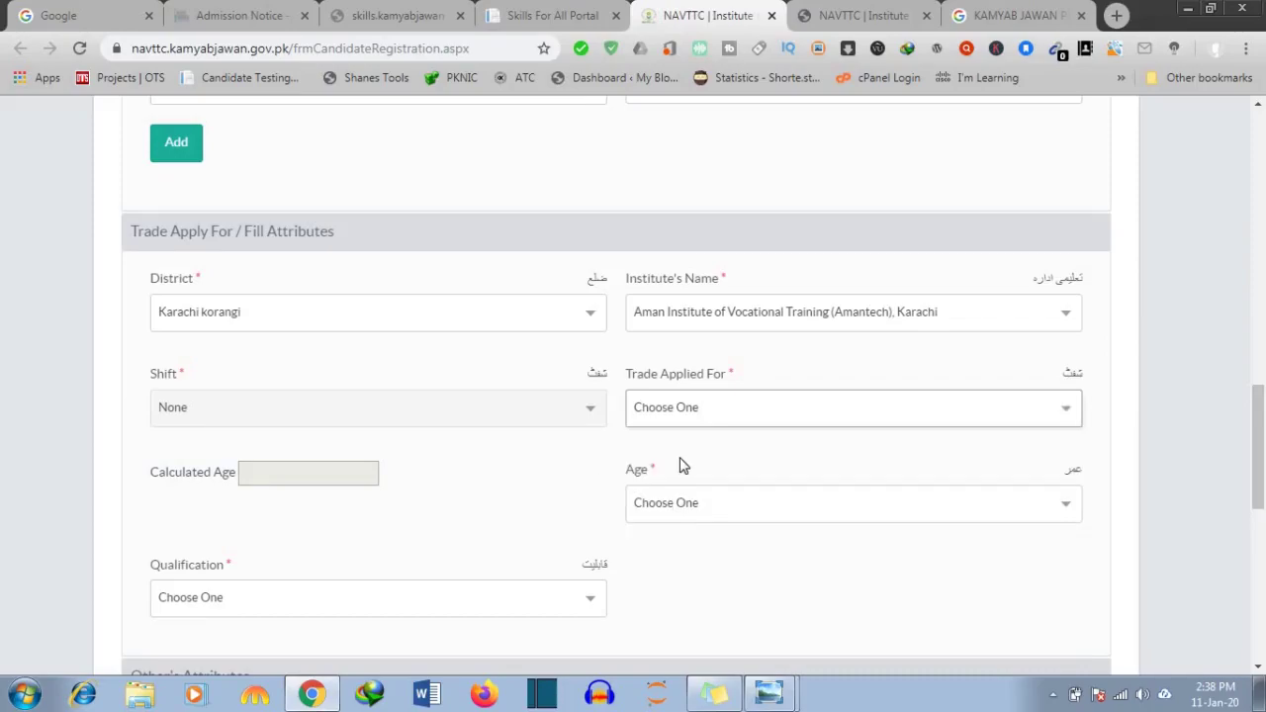
{"action": "left_click", "coordinate": [736, 408]}
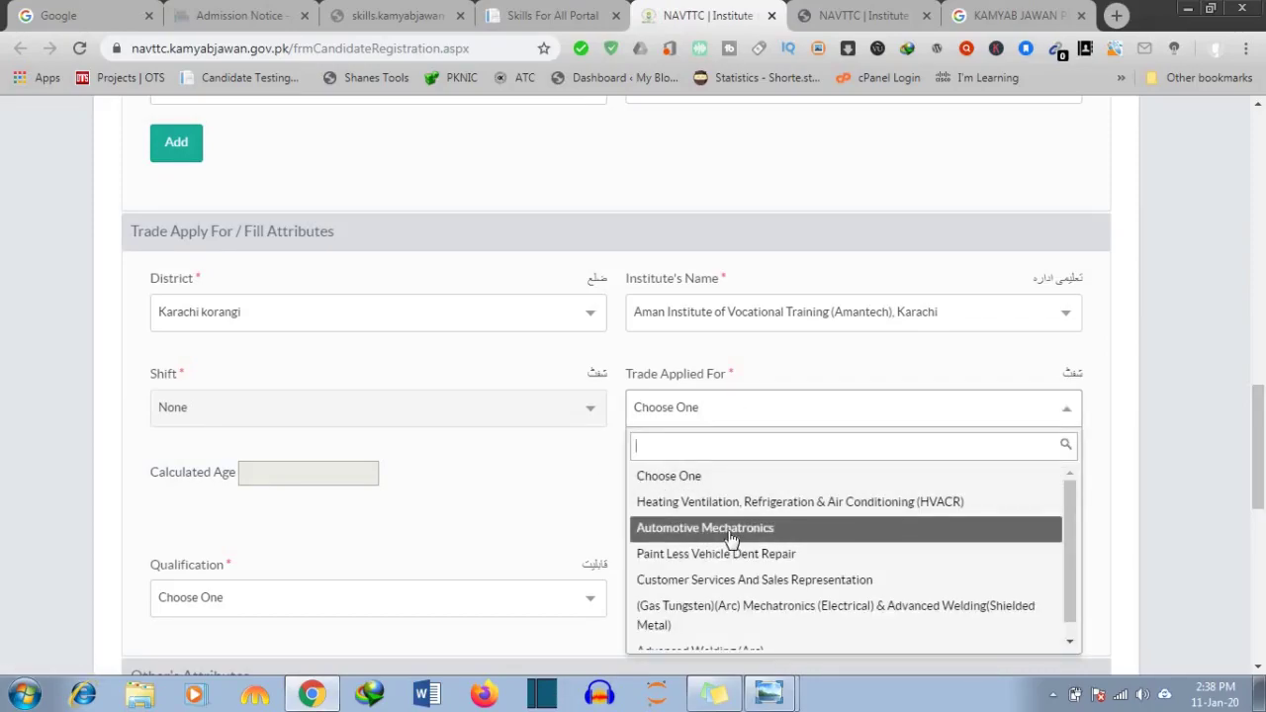
{"action": "left_click", "coordinate": [730, 535]}
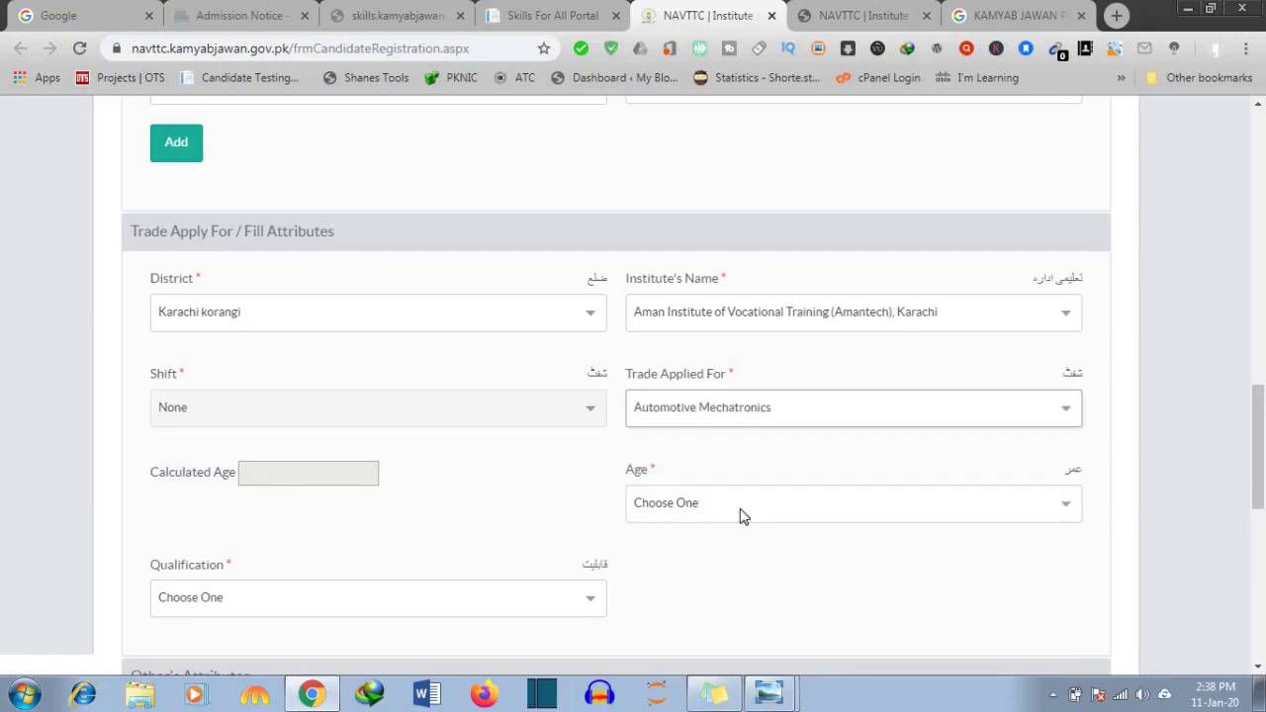
Set the Age range to 21-25 and the Qualification to Intermediate/ Khasa Darja.
{"action": "left_click", "coordinate": [741, 510]}
{"action": "left_click", "coordinate": [733, 399]}
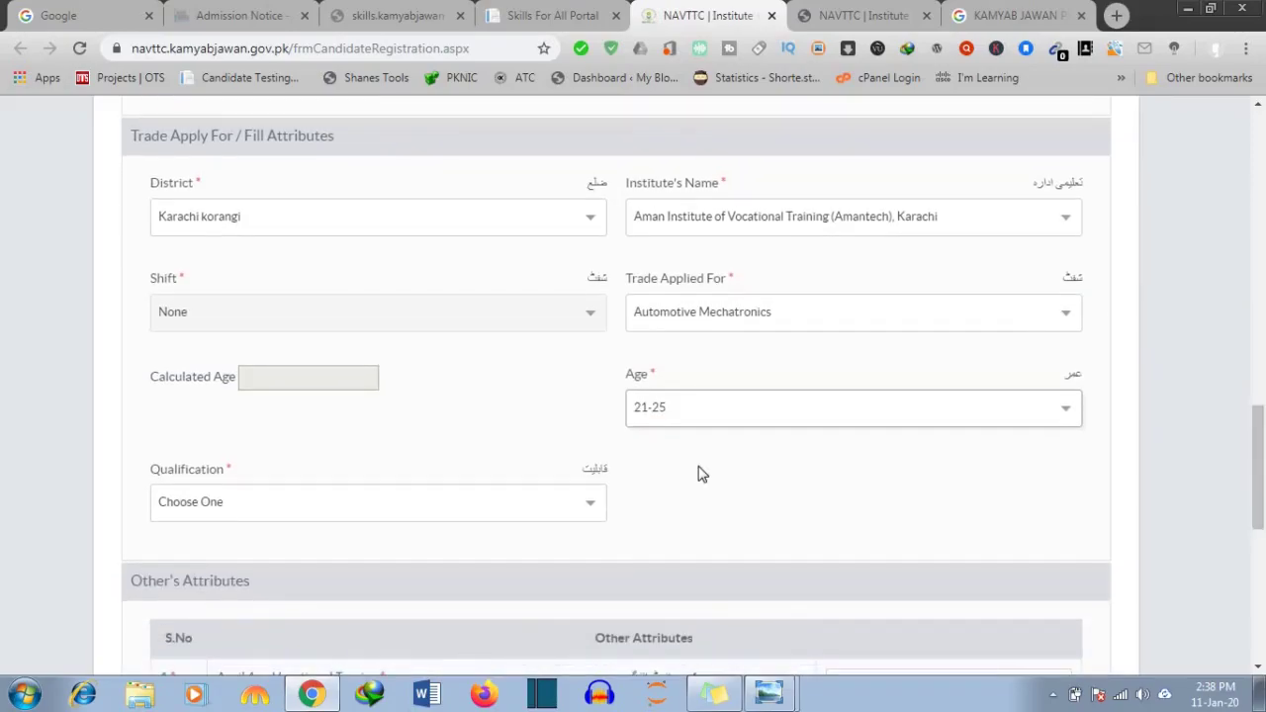
{"action": "left_click", "coordinate": [539, 495]}
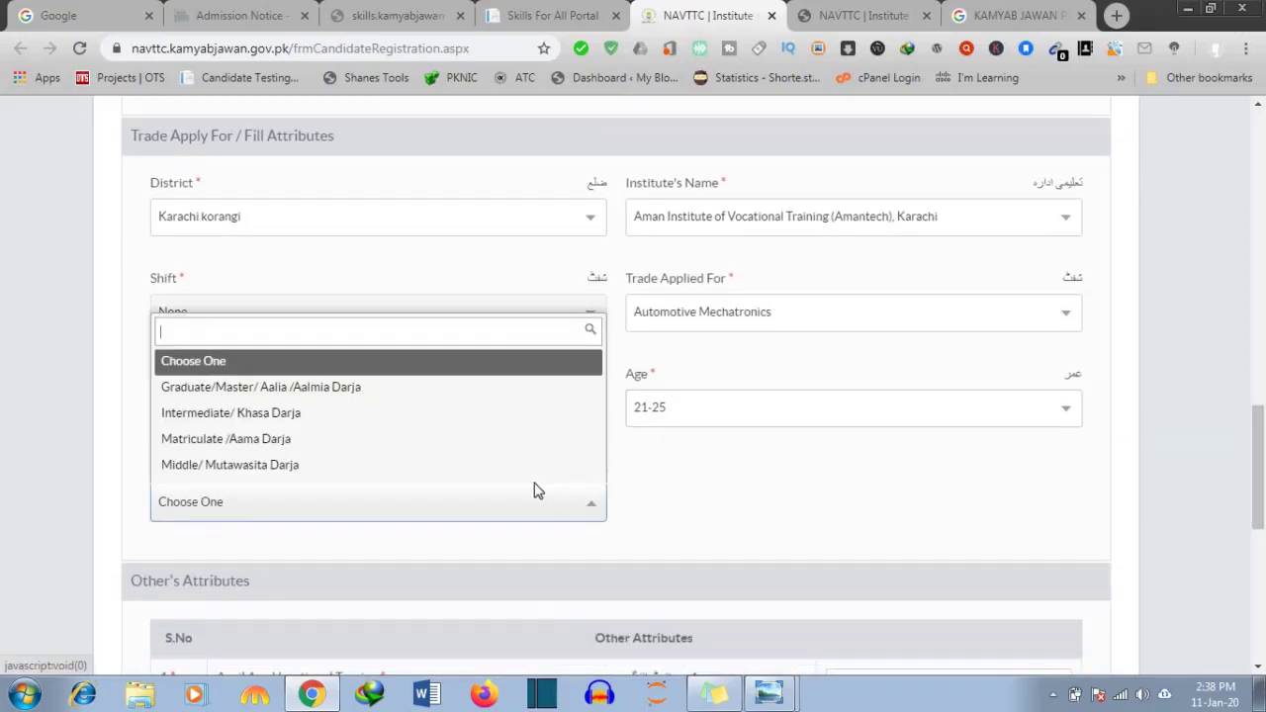
{"action": "left_click", "coordinate": [475, 415]}
{"action": "left_click", "coordinate": [344, 392]}
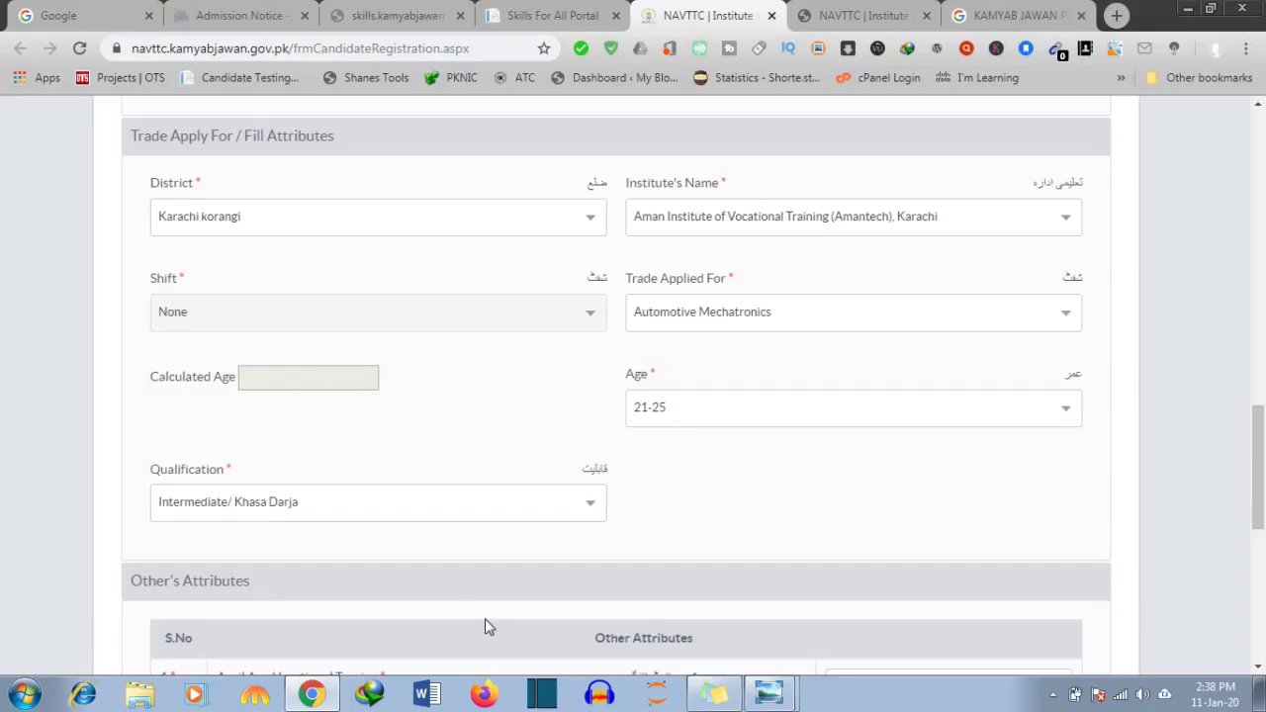
In Other's Attributes, answer Yes to Avail Any Vocational Training and No to School DropOut.
{"action": "scroll", "coordinate": [870, 554], "scroll_direction": "down", "scroll_amount": 4}
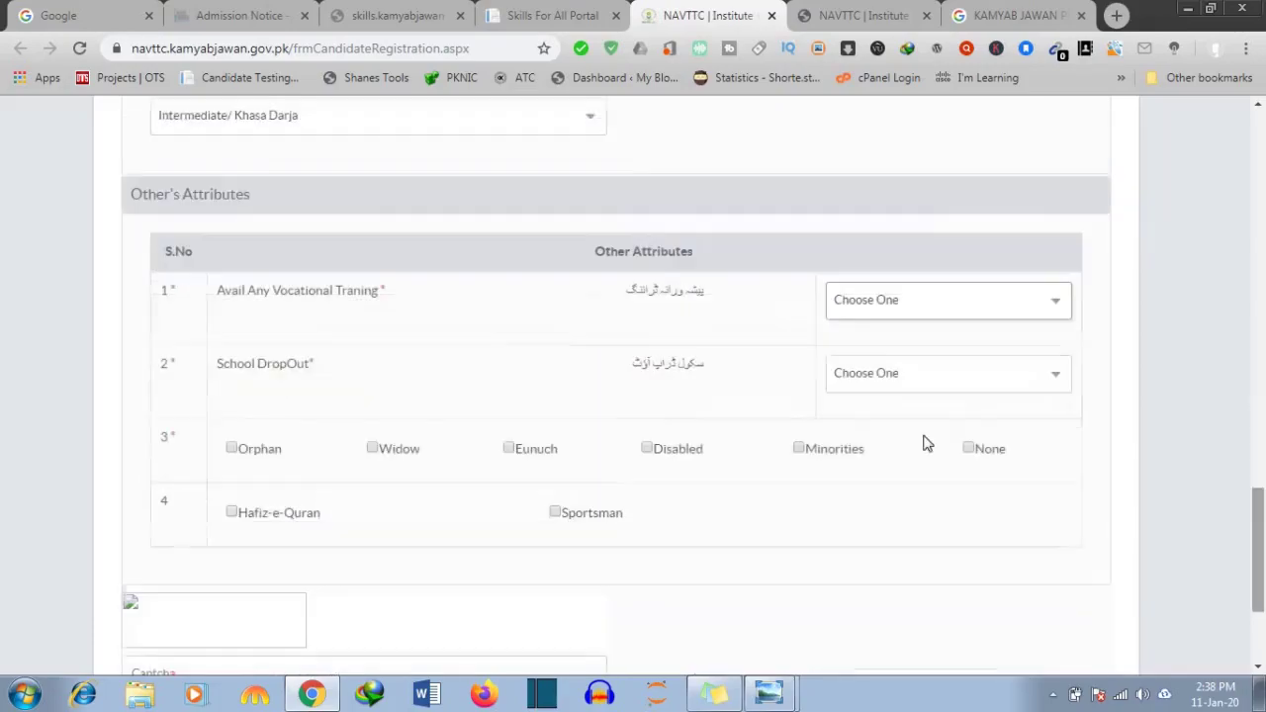
{"action": "left_click", "coordinate": [919, 309]}
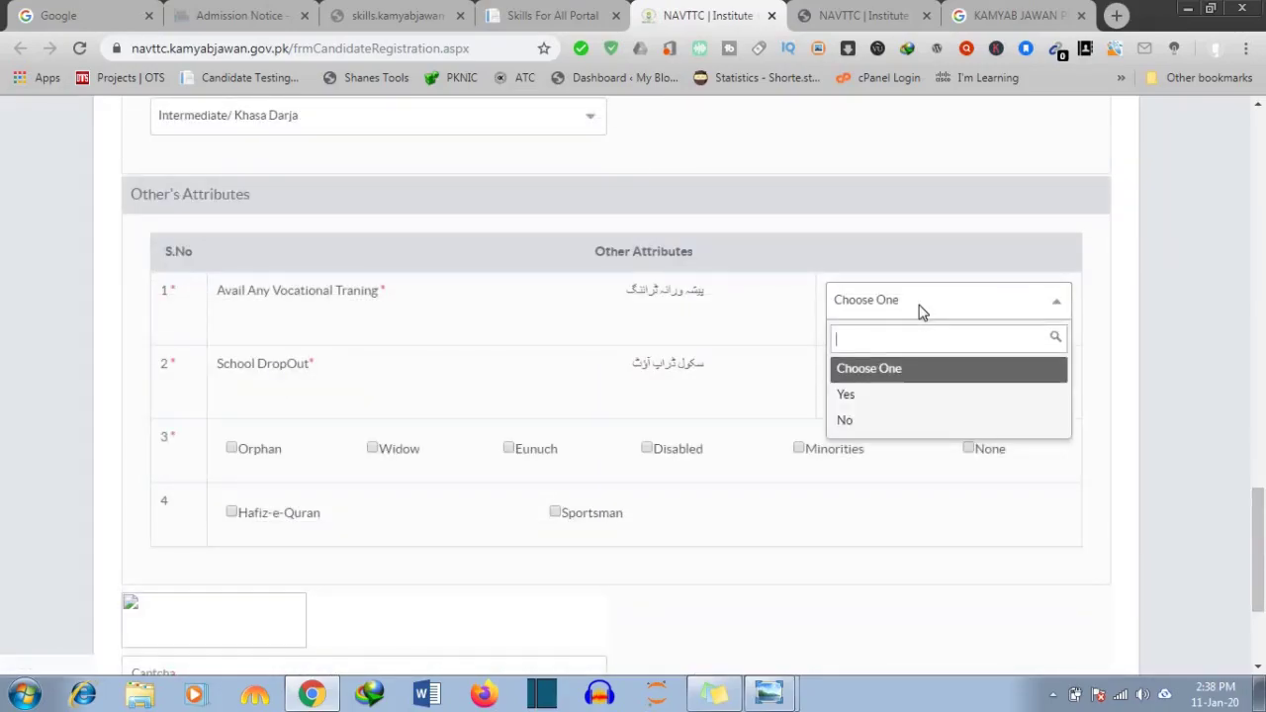
{"action": "left_click", "coordinate": [878, 393]}
{"action": "left_click", "coordinate": [883, 384]}
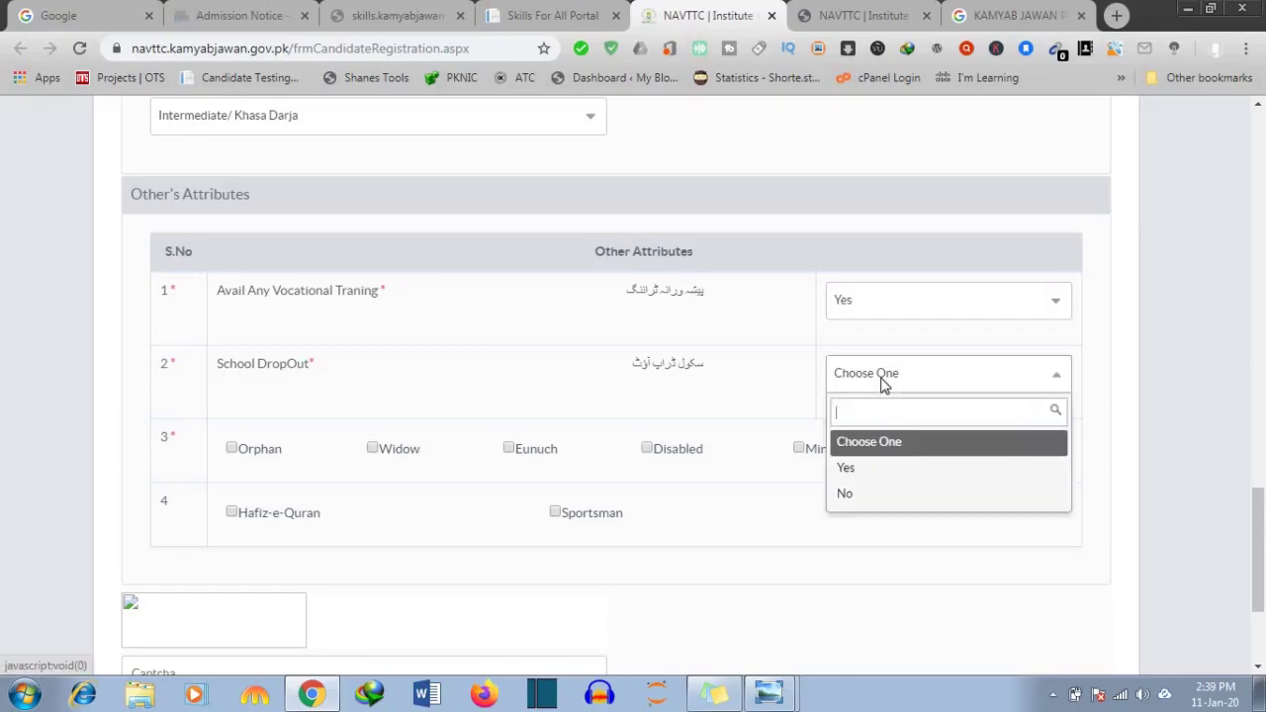
{"action": "left_click", "coordinate": [867, 496]}
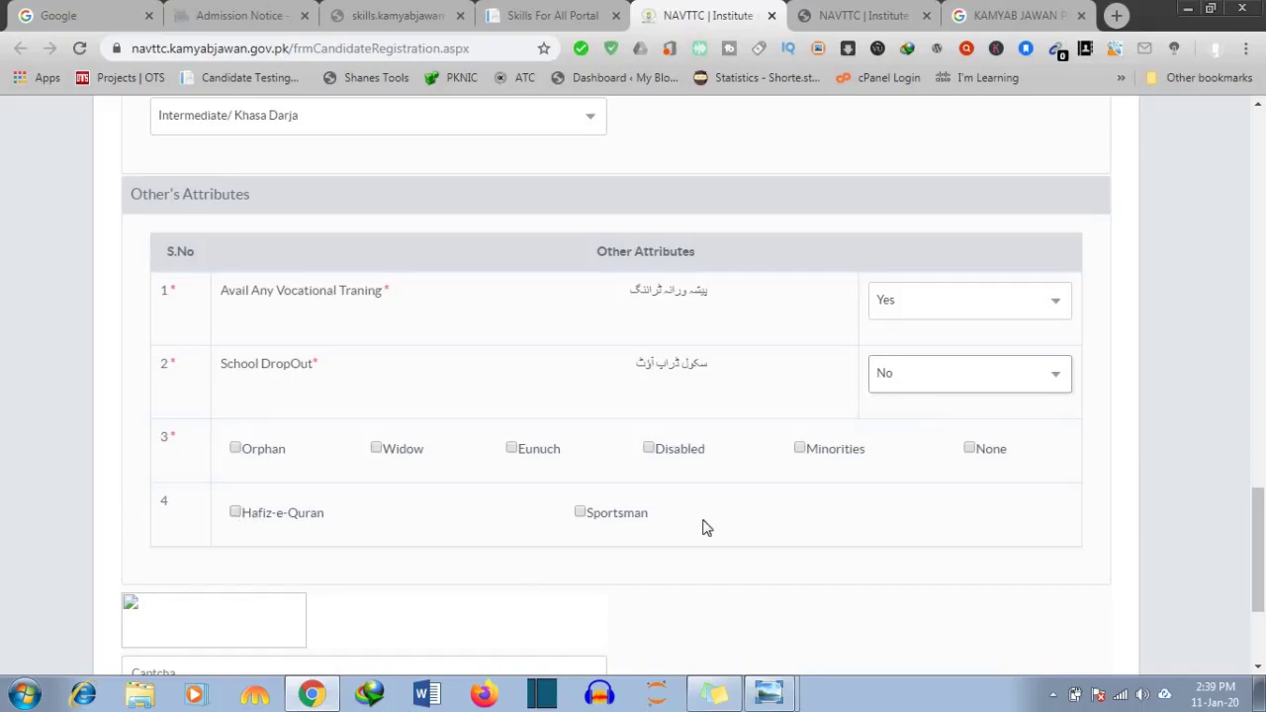
Review the remaining attribute checkboxes, the Captcha field and the Save options, leaving them untouched, and return to the start of the form.
{"action": "left_click", "coordinate": [584, 518]}
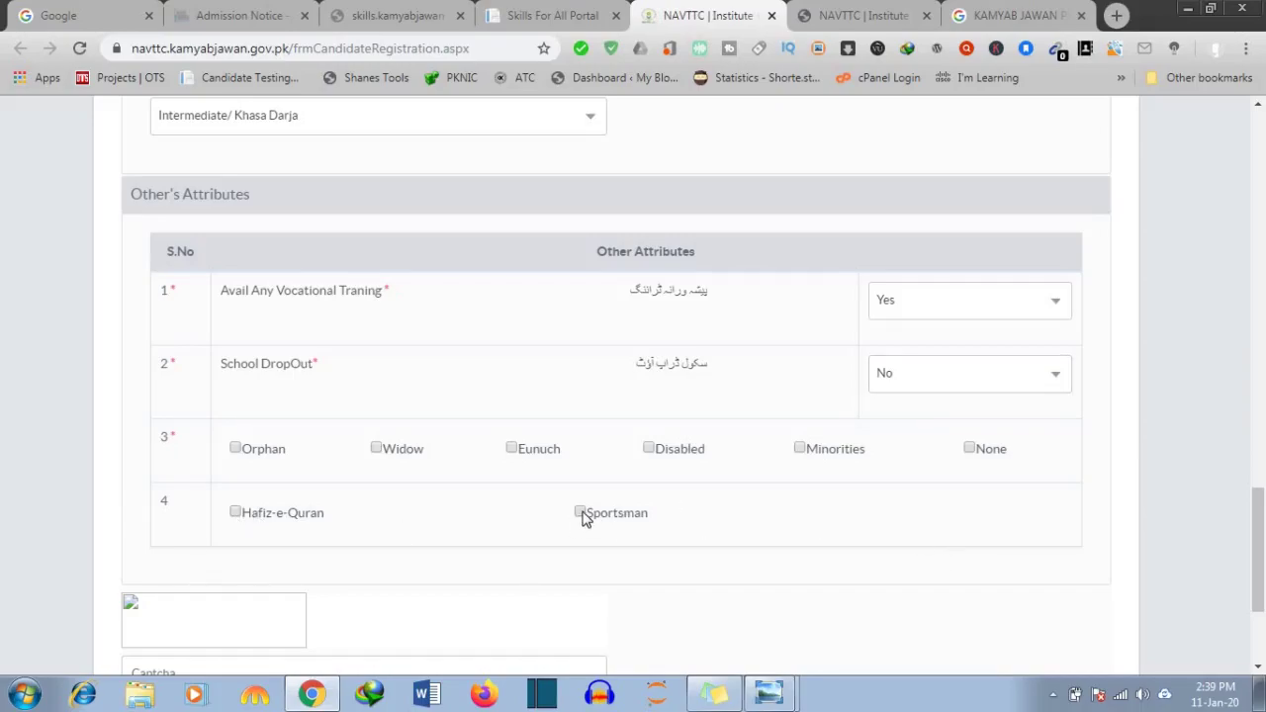
{"action": "scroll", "coordinate": [1265, 569], "scroll_direction": "down", "scroll_amount": 1}
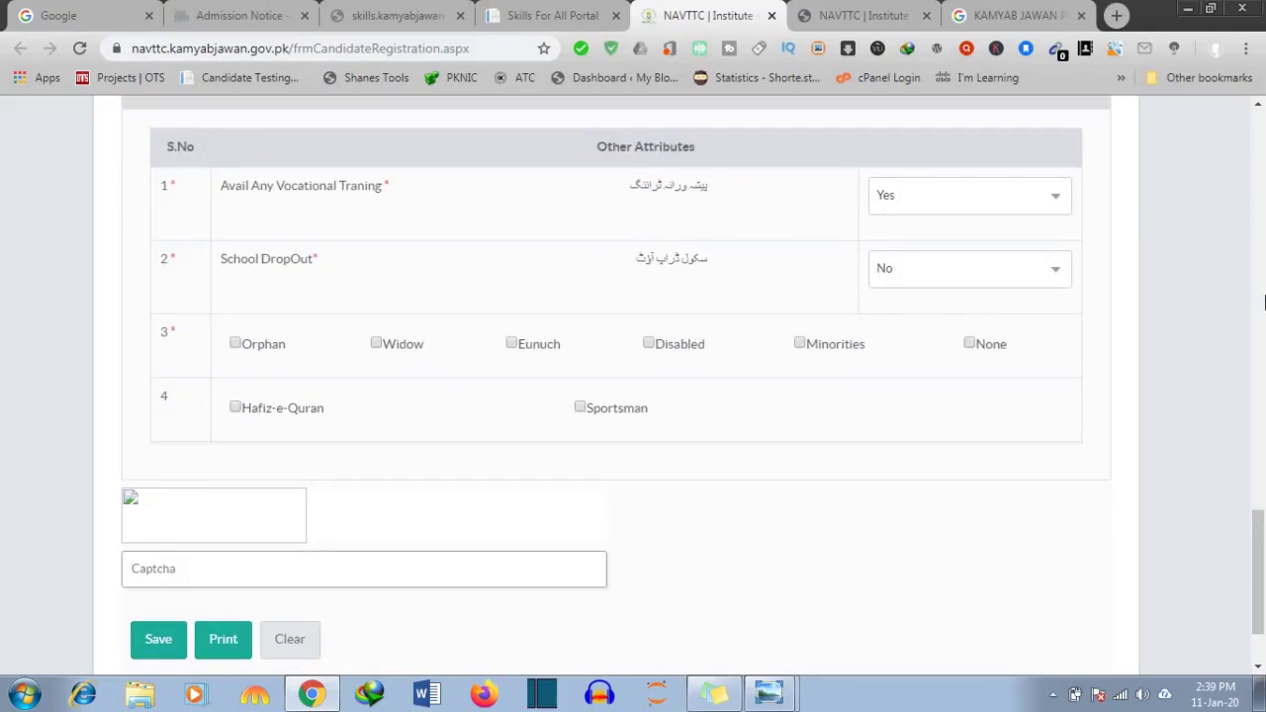
{"action": "scroll", "coordinate": [1265, 247], "scroll_direction": "up", "scroll_amount": 15}
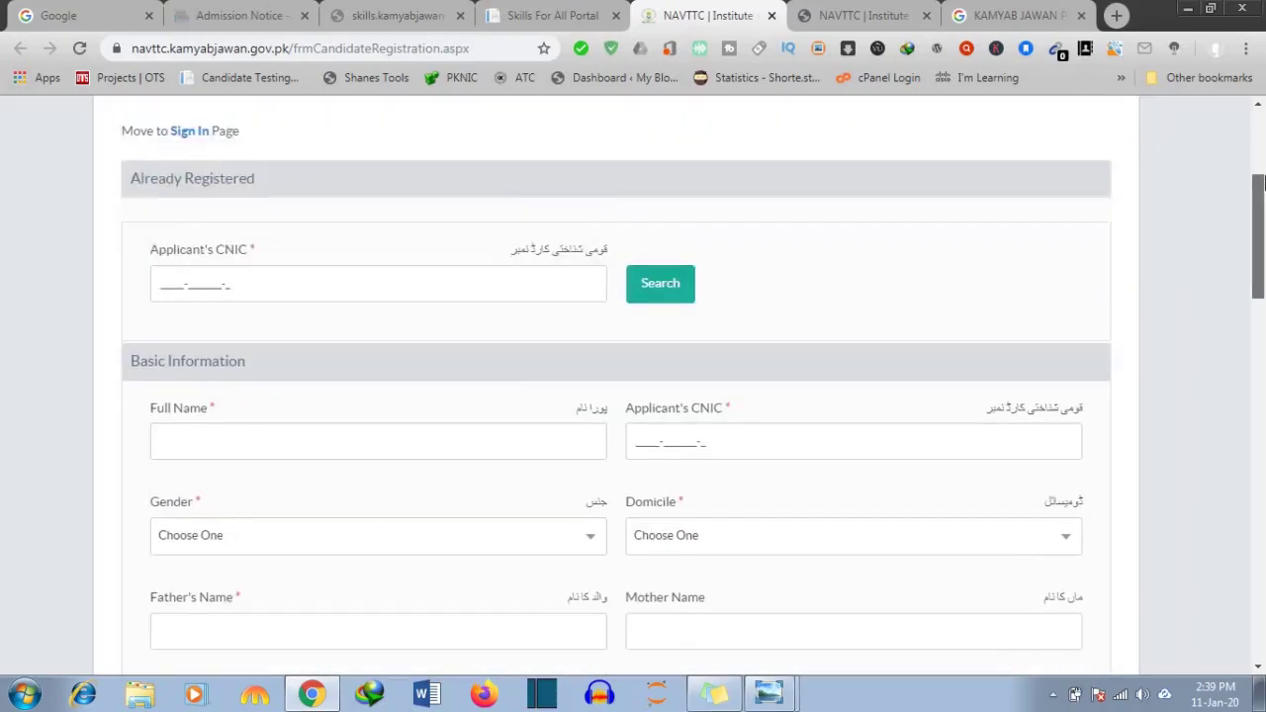
{"action": "scroll", "coordinate": [1264, 168], "scroll_direction": "up", "scroll_amount": 1}
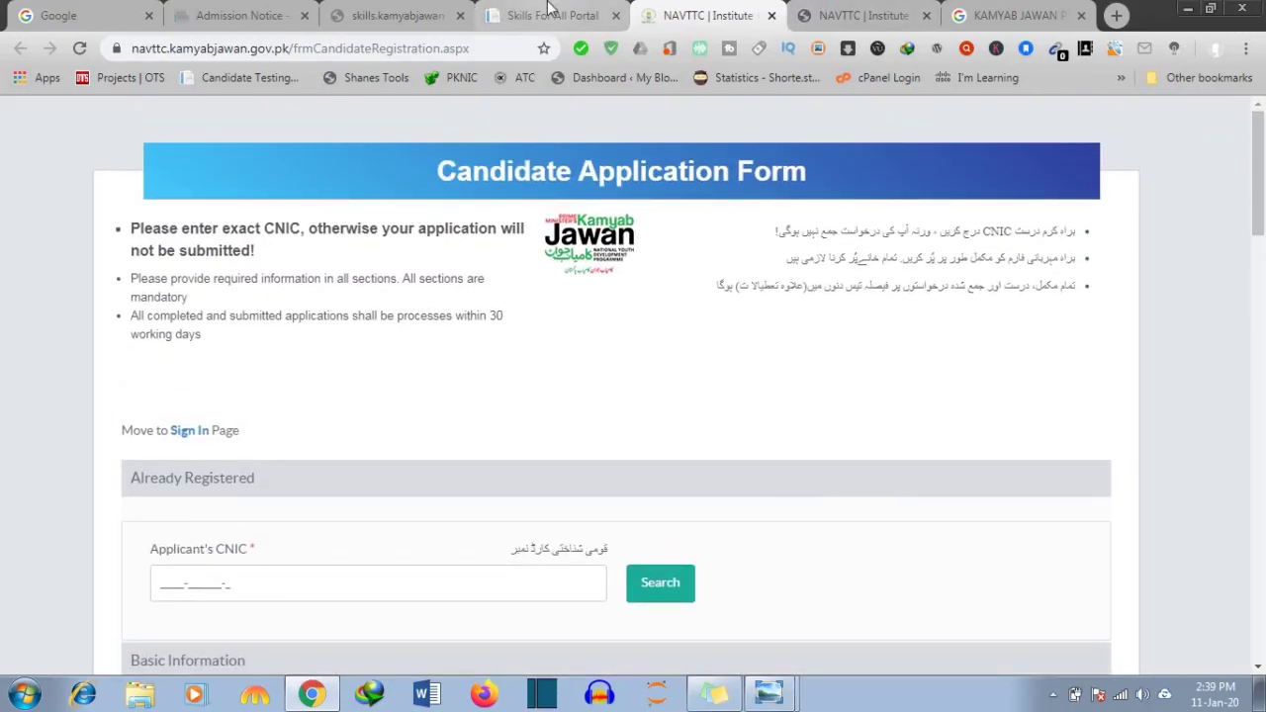
Switch to the Skills For All Portal page and look through its table of institutes and trades for Sindh.
{"action": "left_click", "coordinate": [549, 11]}
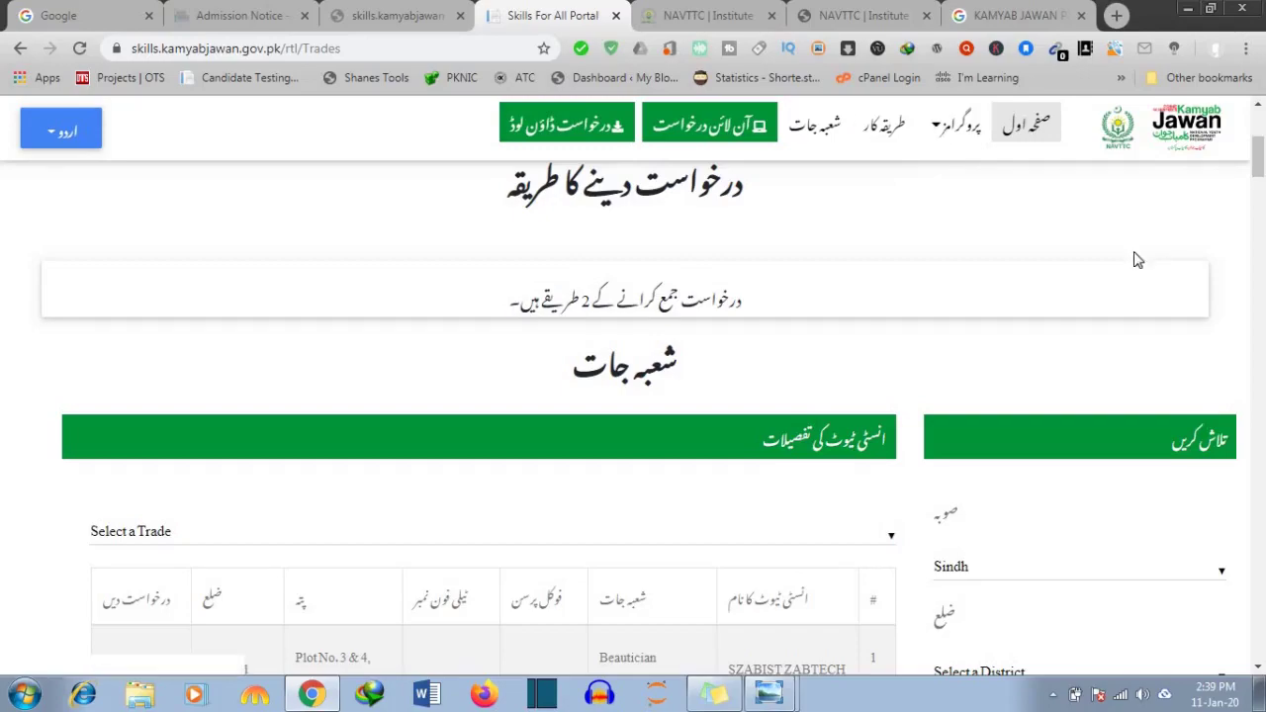
{"action": "scroll", "coordinate": [1263, 176], "scroll_direction": "down", "scroll_amount": 2}
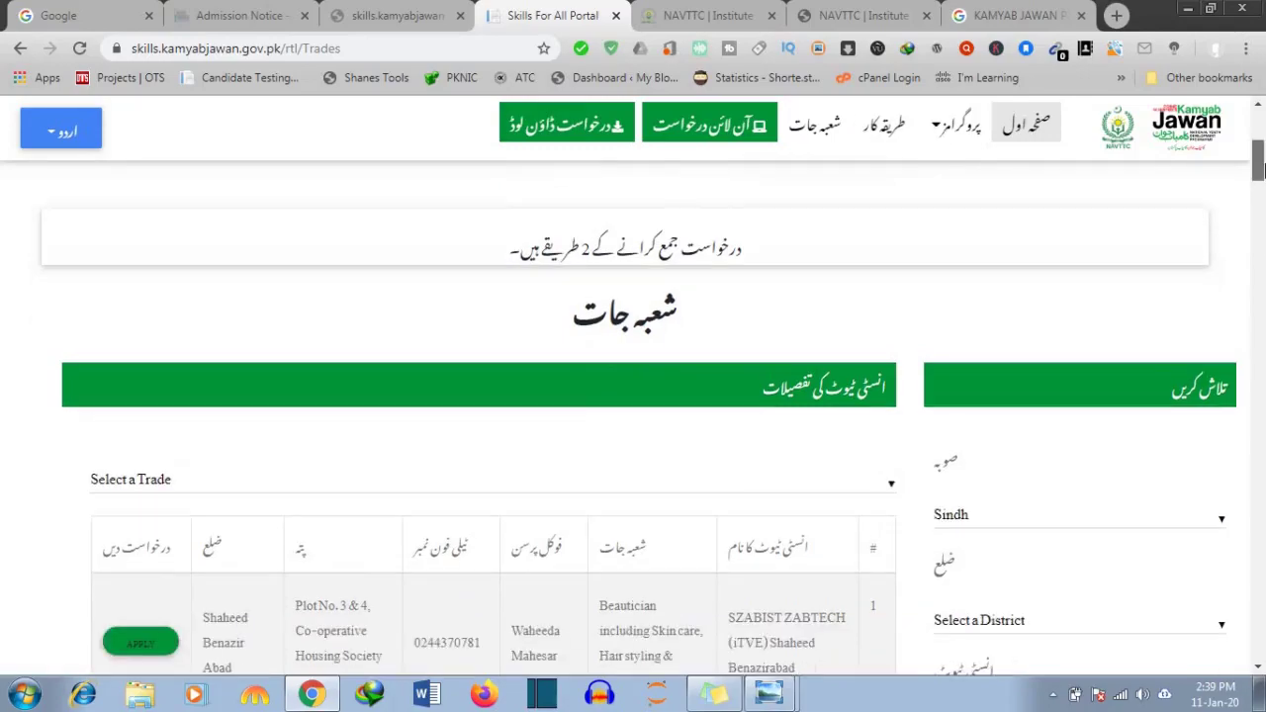
{"action": "left_click_drag", "start_coordinate": [1264, 174], "coordinate": [1264, 181]}
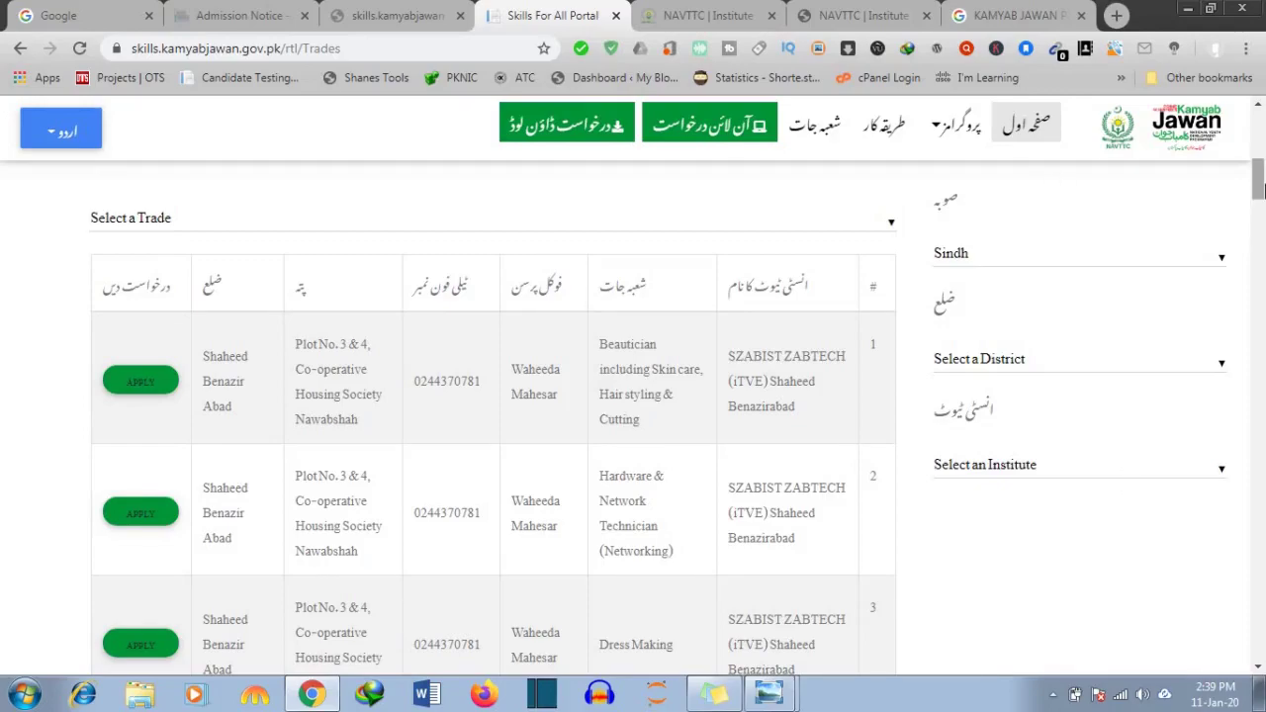
{"action": "left_click_drag", "start_coordinate": [1259, 201], "coordinate": [1260, 223]}
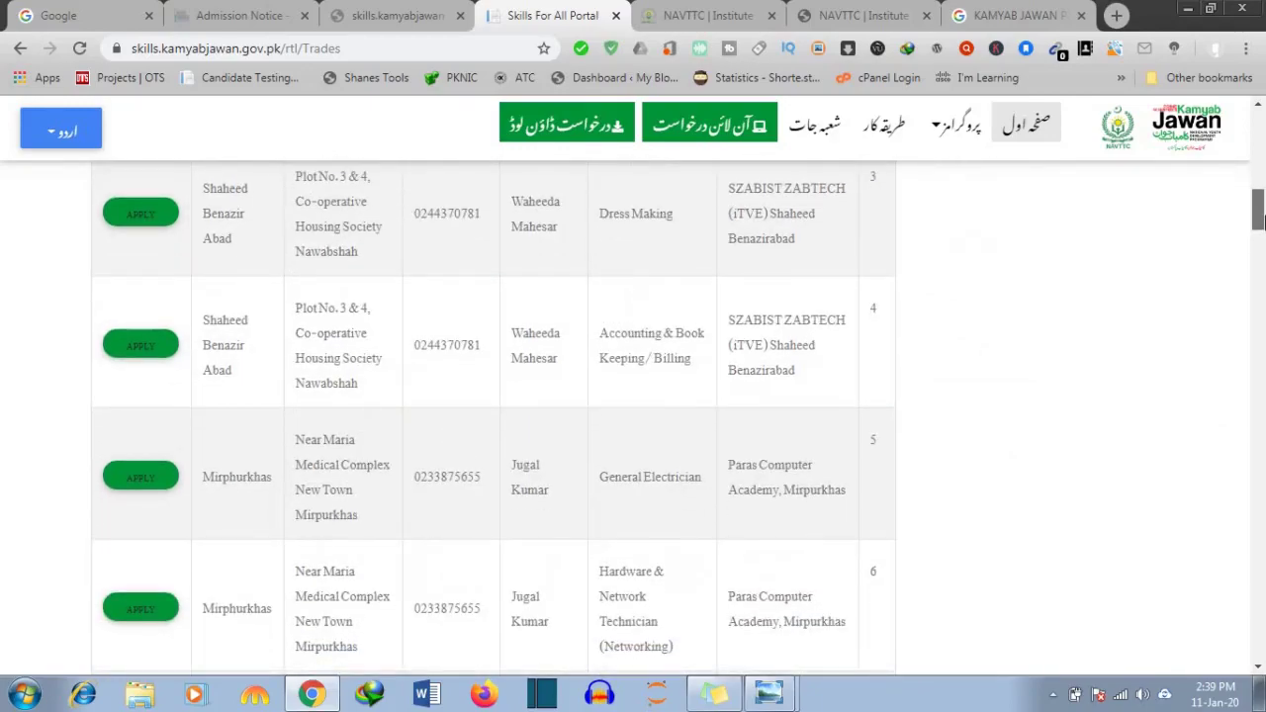
{"action": "left_click_drag", "start_coordinate": [1259, 219], "coordinate": [1262, 150]}
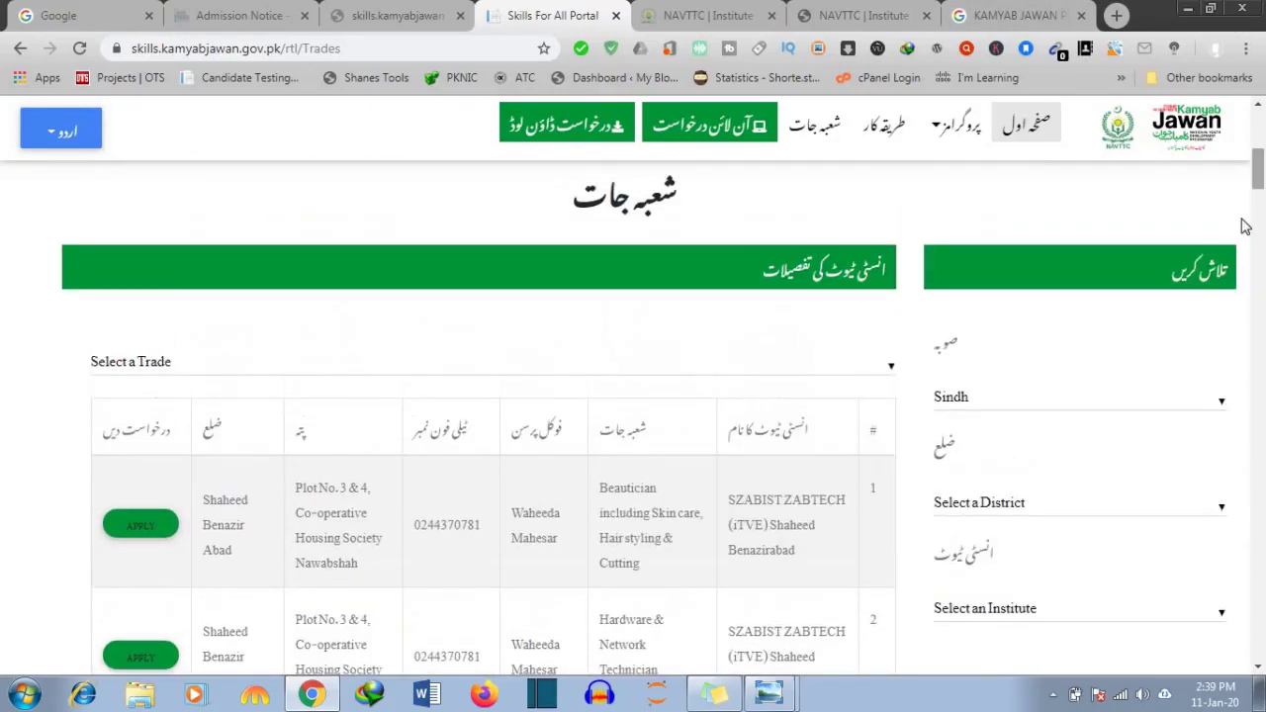
Filter the Sindh institutes by the district Karachi korangi.
{"action": "left_click", "coordinate": [978, 503]}
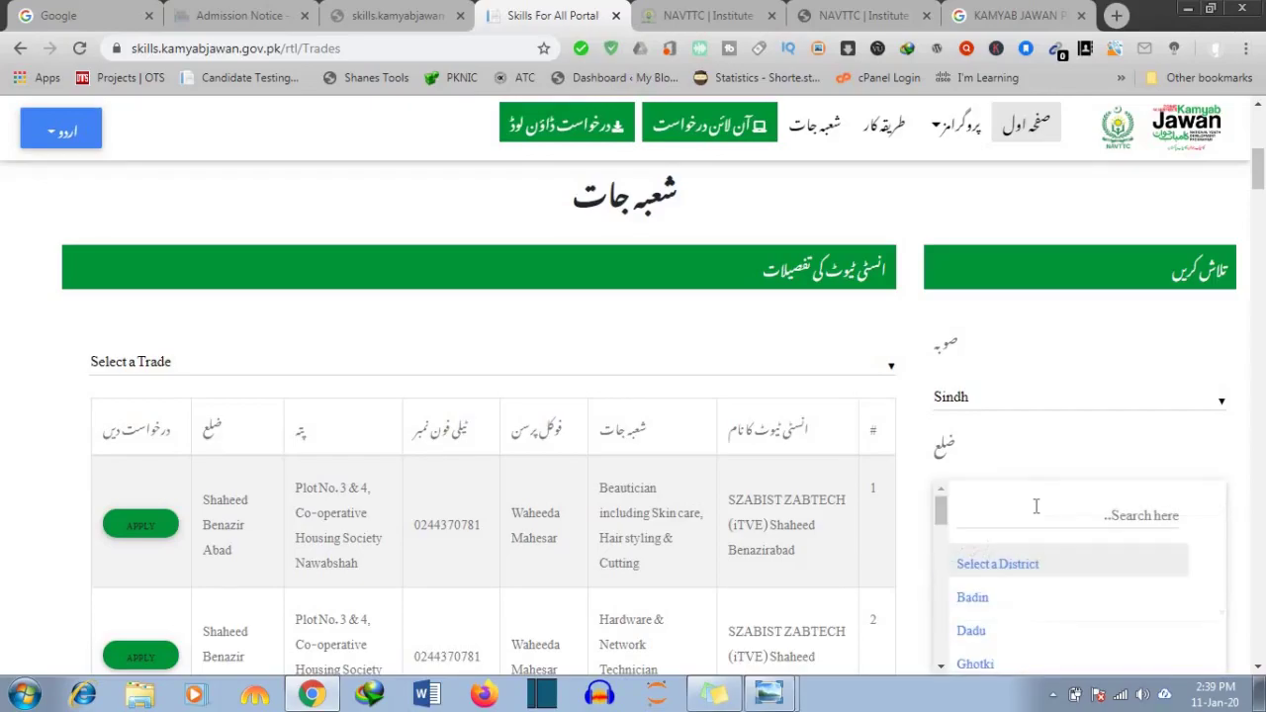
{"action": "scroll", "coordinate": [1258, 195], "scroll_direction": "down", "scroll_amount": 2}
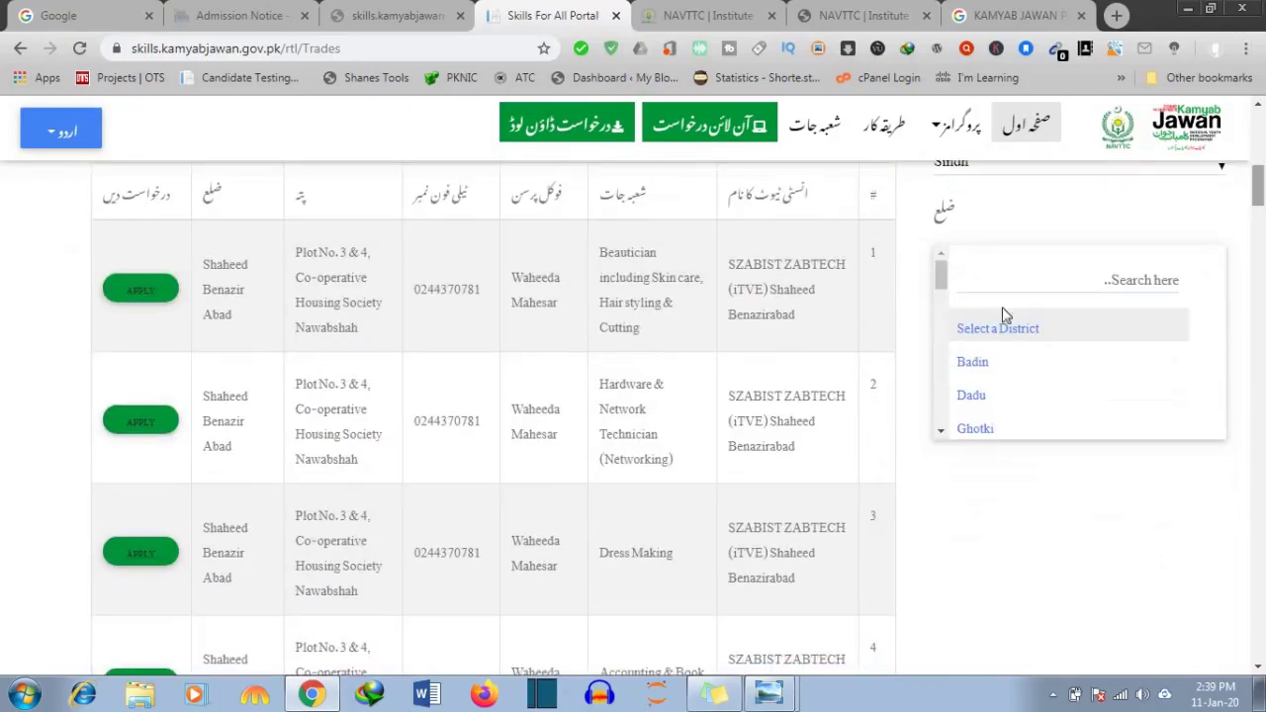
{"action": "left_click_drag", "start_coordinate": [941, 275], "coordinate": [941, 302]}
{"action": "scroll", "coordinate": [942, 300], "scroll_direction": "down", "scroll_amount": 3}
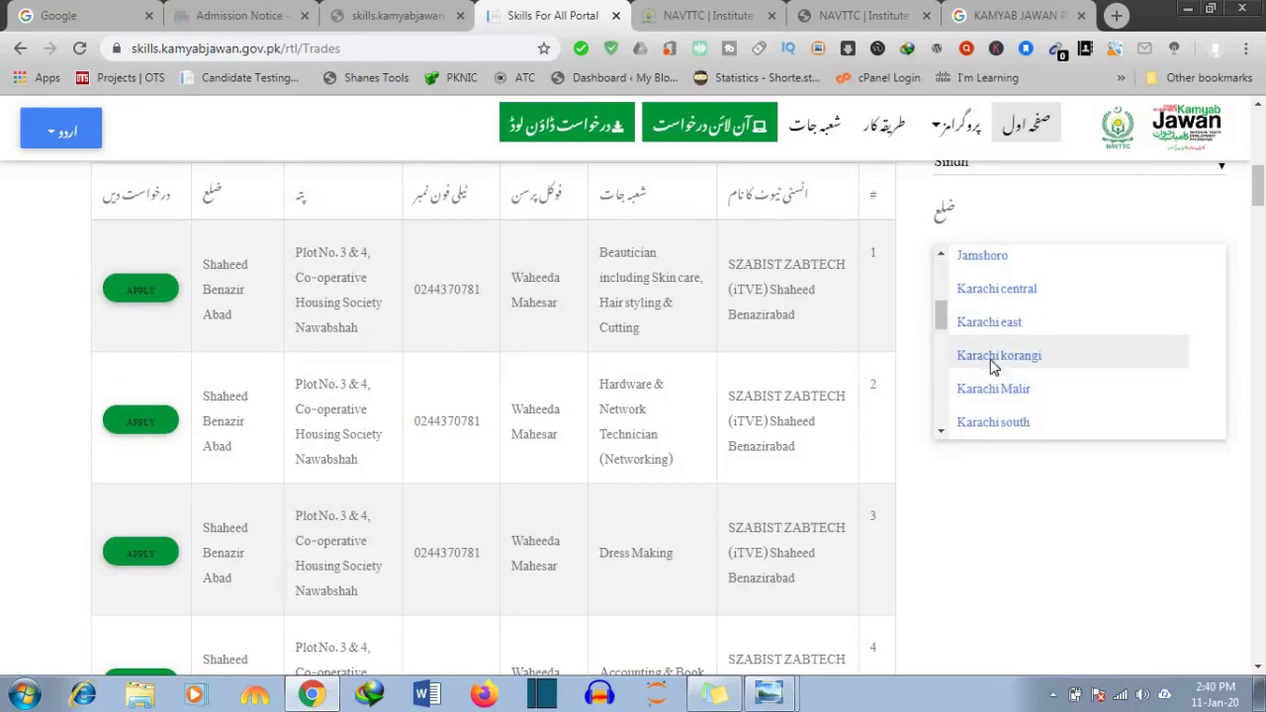
{"action": "left_click", "coordinate": [995, 358]}
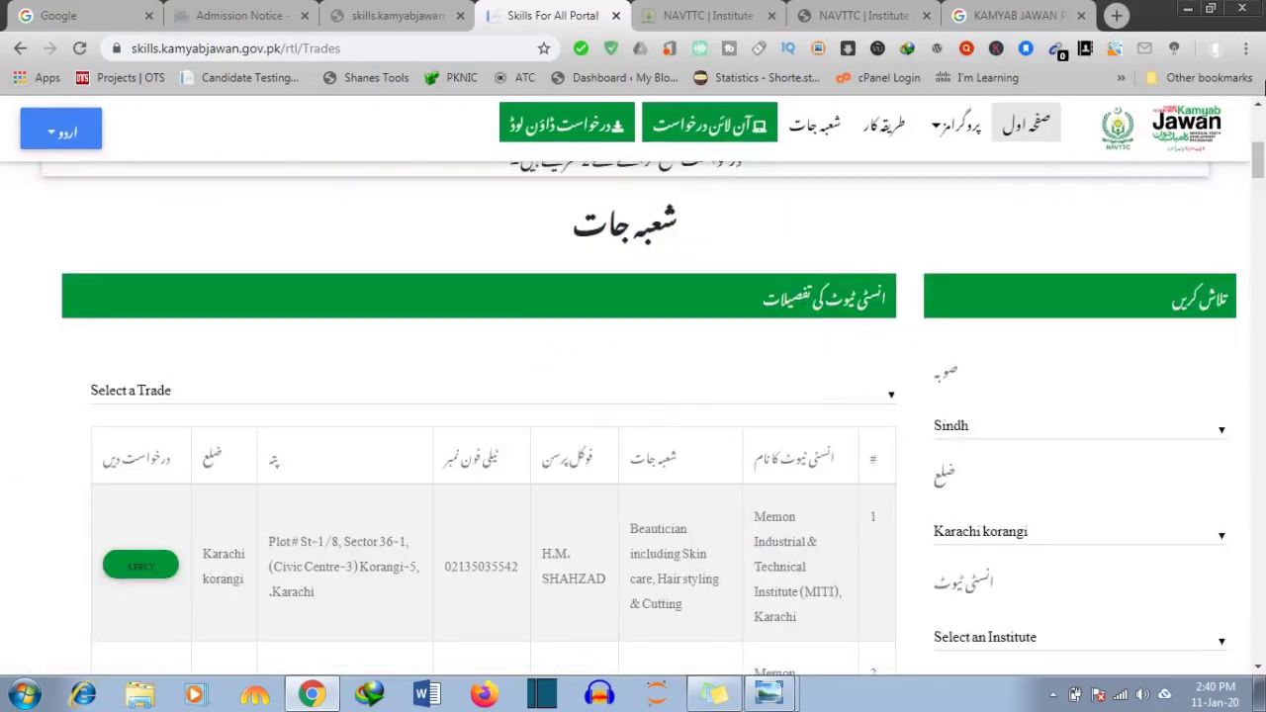
Examine the telephone number and address columns of the first Karachi korangi institute listing.
{"action": "left_click_drag", "start_coordinate": [1262, 173], "coordinate": [1262, 188]}
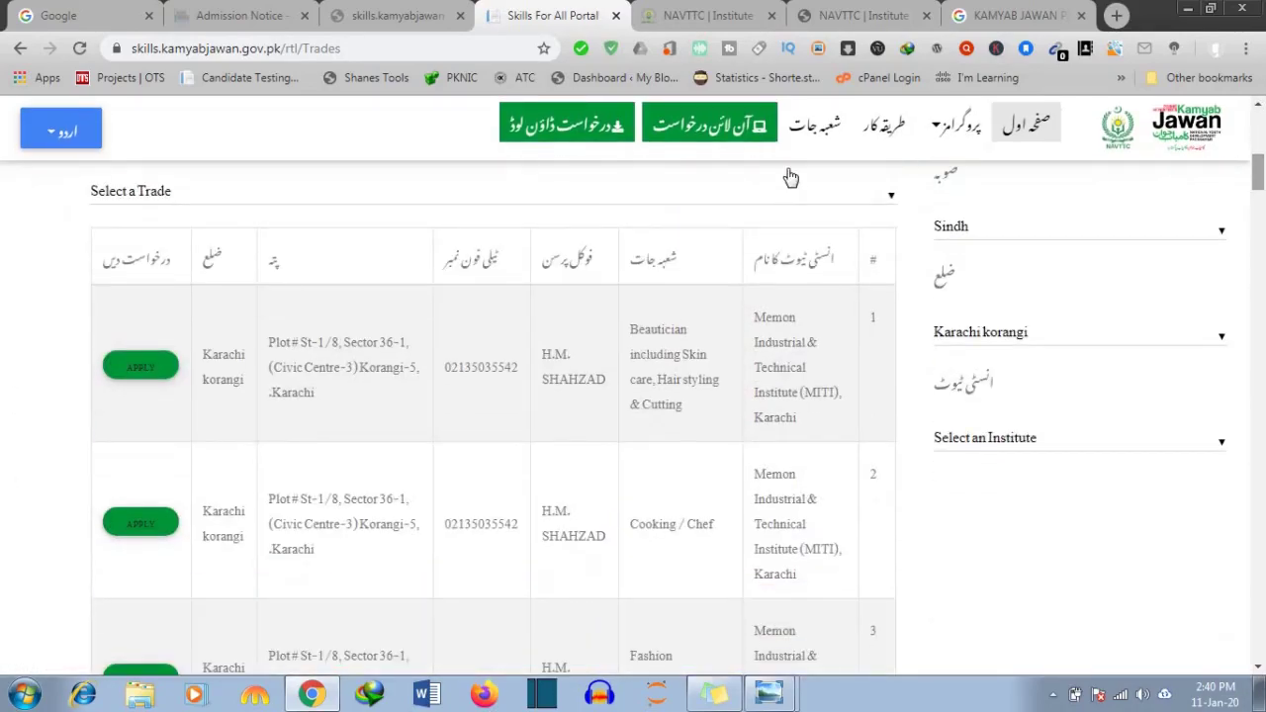
{"action": "left_click_drag", "start_coordinate": [445, 367], "coordinate": [522, 390]}
{"action": "left_click", "coordinate": [523, 390]}
{"action": "left_click_drag", "start_coordinate": [331, 401], "coordinate": [262, 346]}
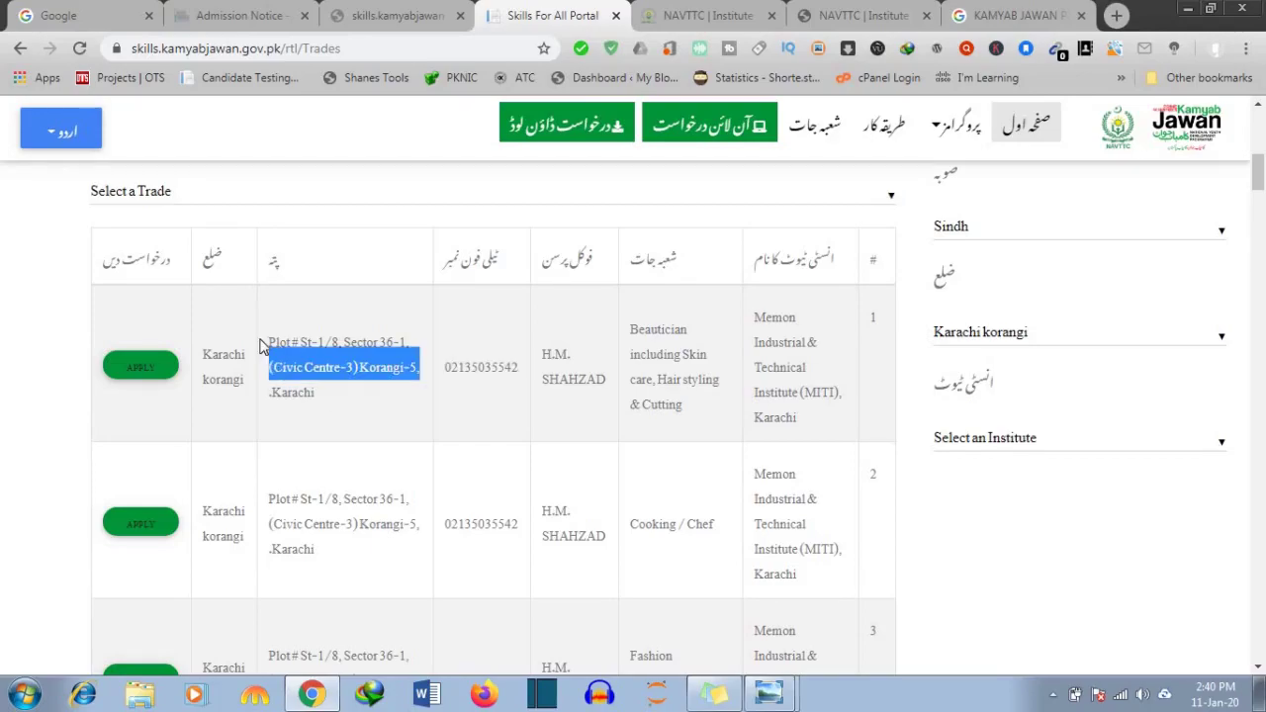
{"action": "left_click", "coordinate": [263, 343]}
{"action": "scroll", "coordinate": [1256, 174], "scroll_direction": "down", "scroll_amount": 1}
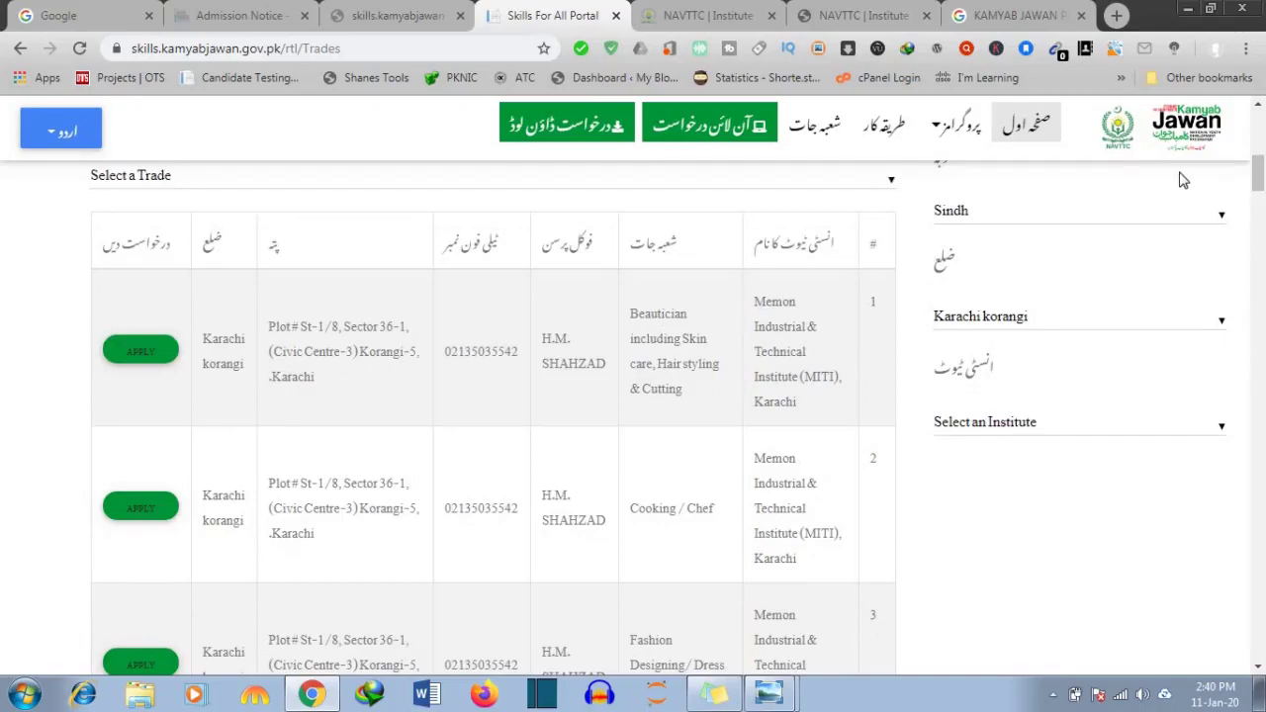
Change the district filter to Karachi east.
{"action": "left_click", "coordinate": [990, 353]}
{"action": "scroll", "coordinate": [942, 485], "scroll_direction": "down", "scroll_amount": 5}
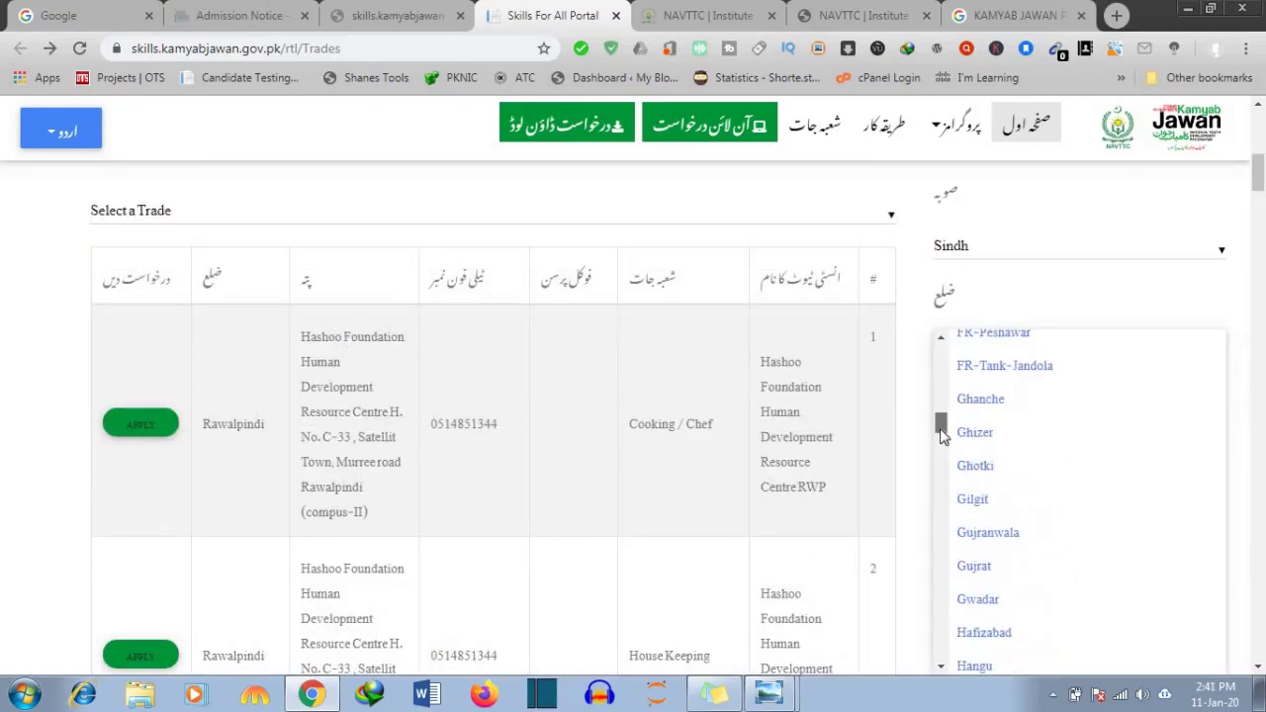
{"action": "scroll", "coordinate": [943, 485], "scroll_direction": "down", "scroll_amount": 7}
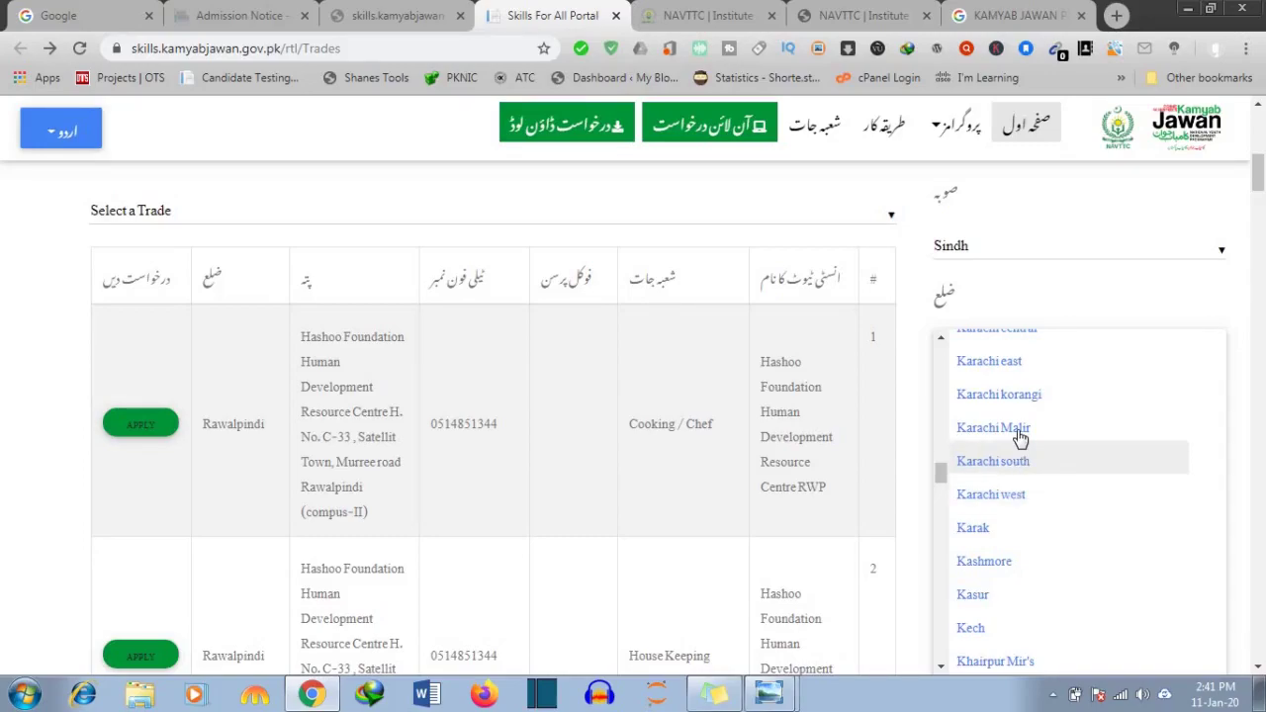
{"action": "left_click", "coordinate": [1016, 364]}
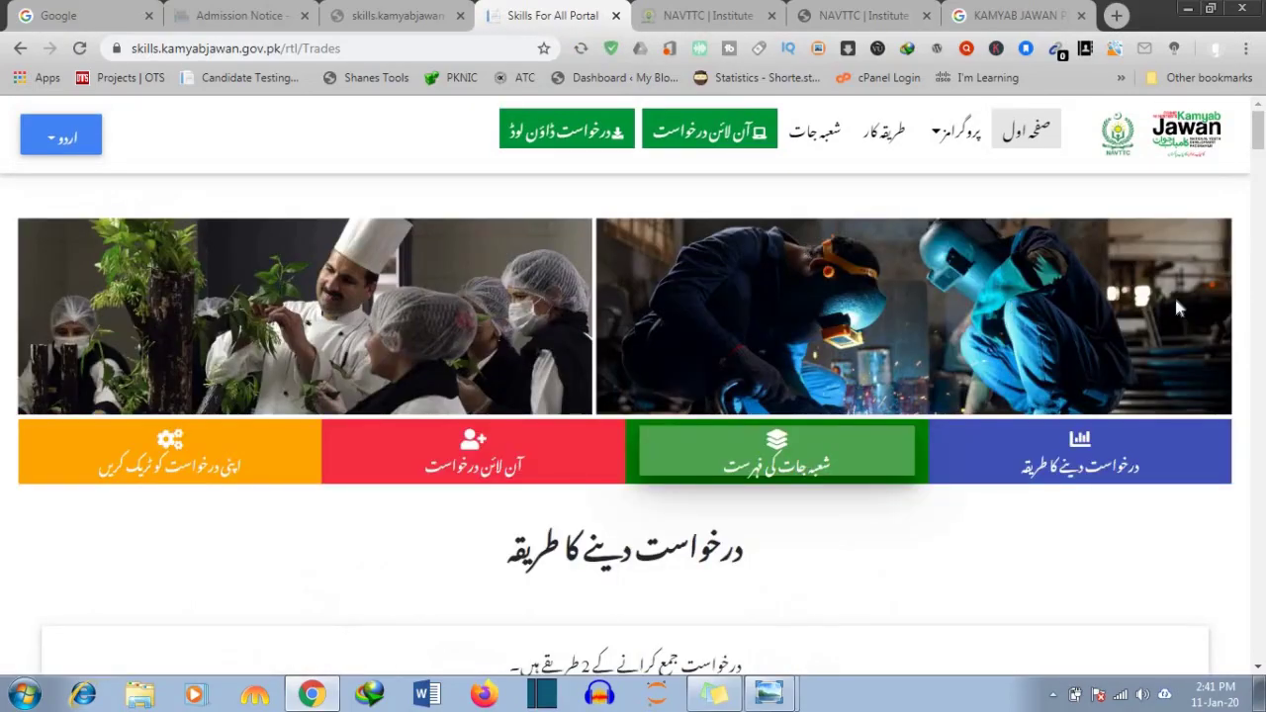
Look through the Karachi east institutes and their trades as far as the APTECH Computer Education entries.
{"action": "scroll", "coordinate": [1259, 175], "scroll_direction": "down", "scroll_amount": 2}
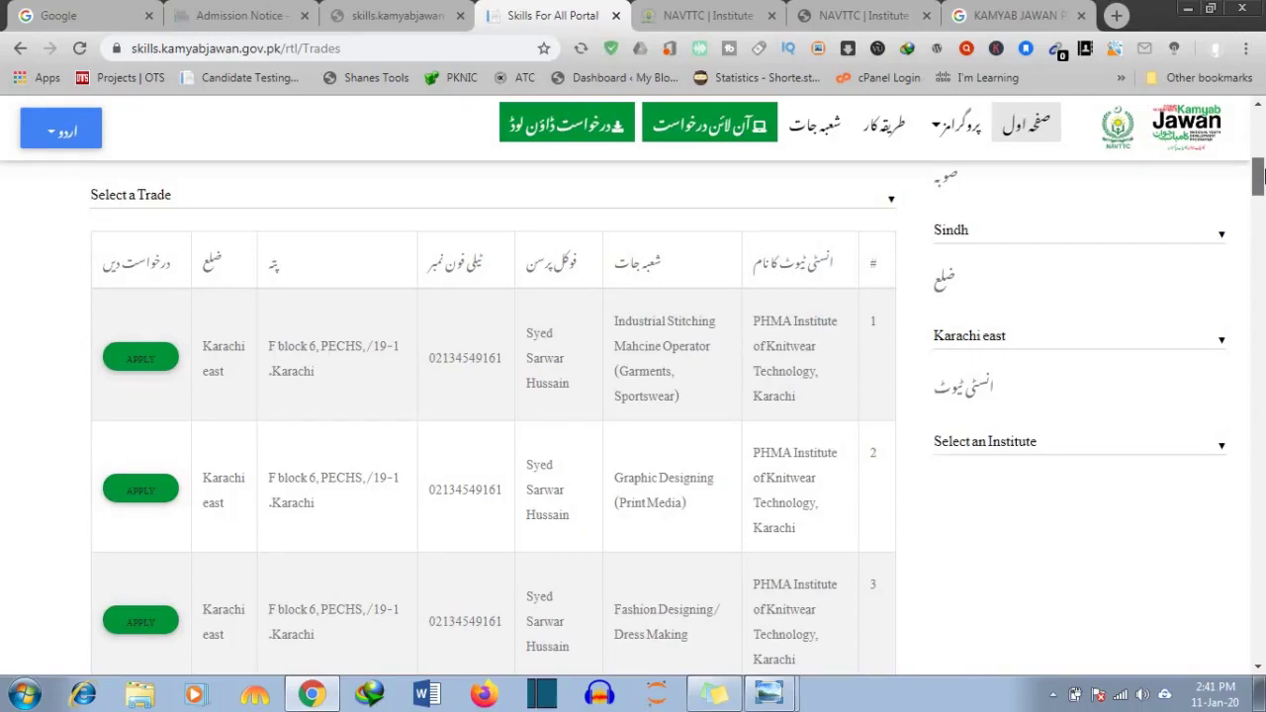
{"action": "scroll", "coordinate": [1259, 175], "scroll_direction": "down", "scroll_amount": 1}
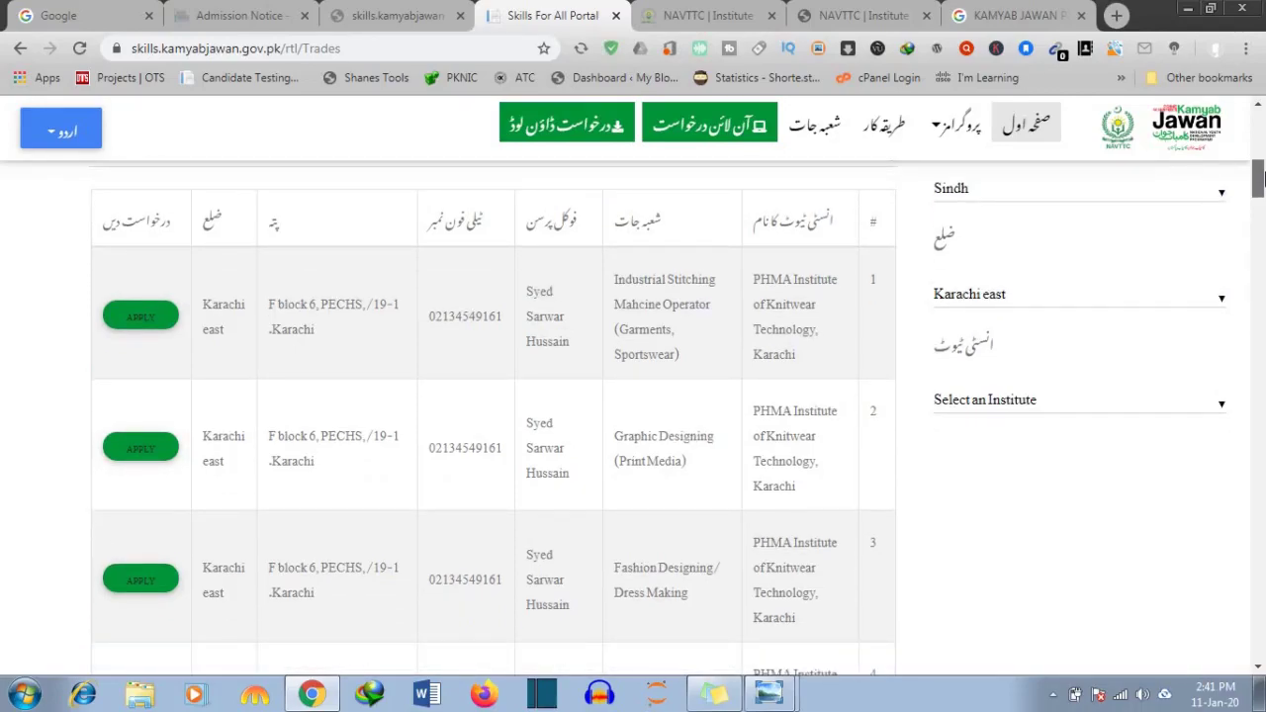
{"action": "left_click_drag", "start_coordinate": [1261, 175], "coordinate": [1259, 233]}
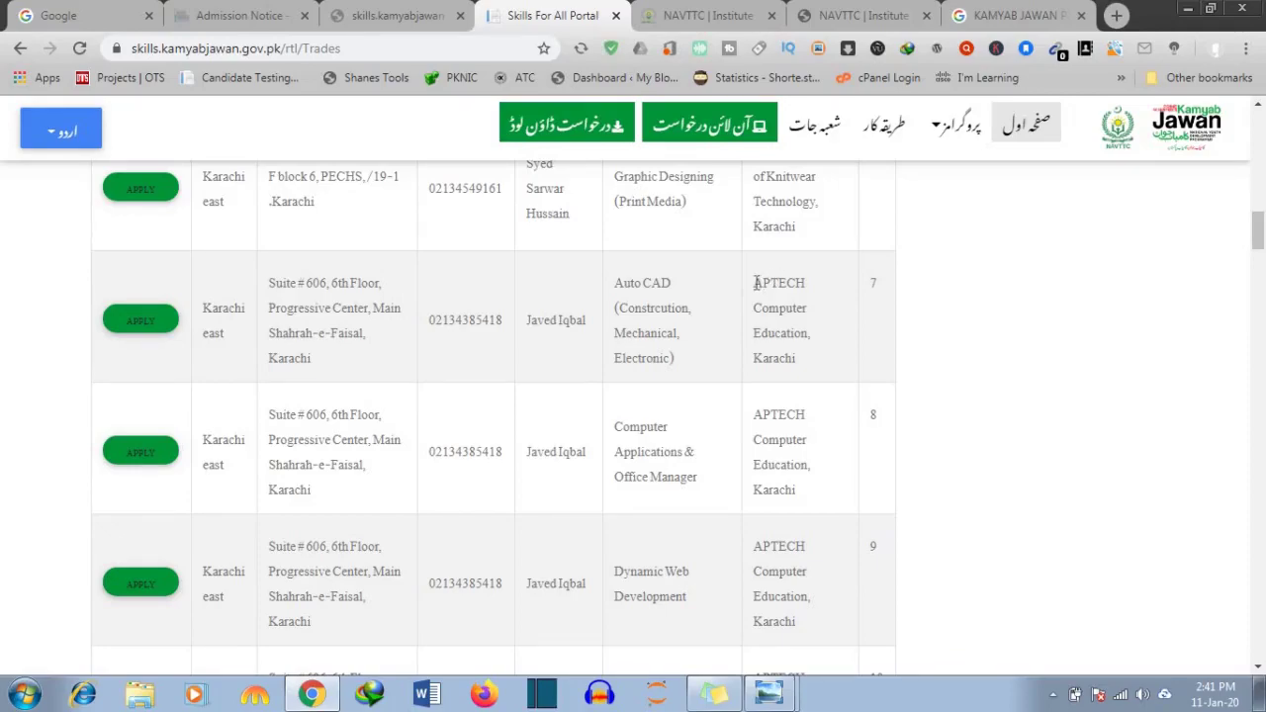
{"action": "left_click_drag", "start_coordinate": [789, 311], "coordinate": [754, 302]}
{"action": "left_click", "coordinate": [798, 362]}
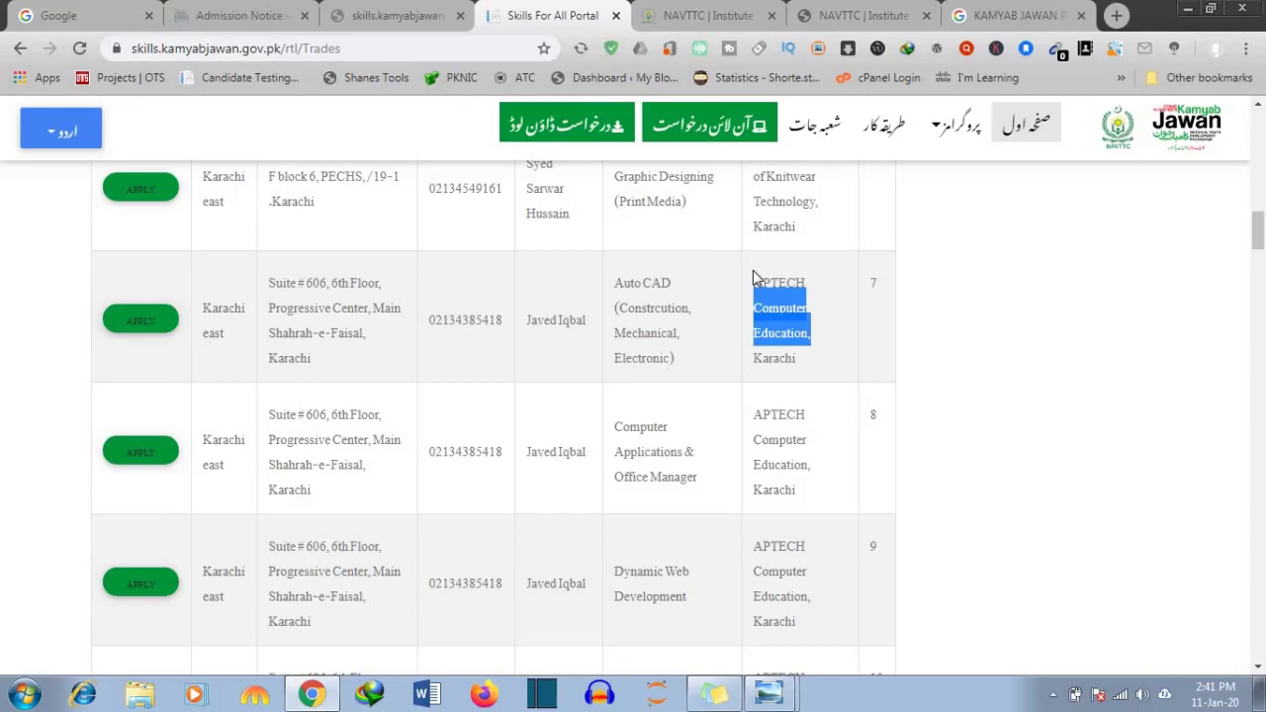
{"action": "left_click", "coordinate": [754, 278]}
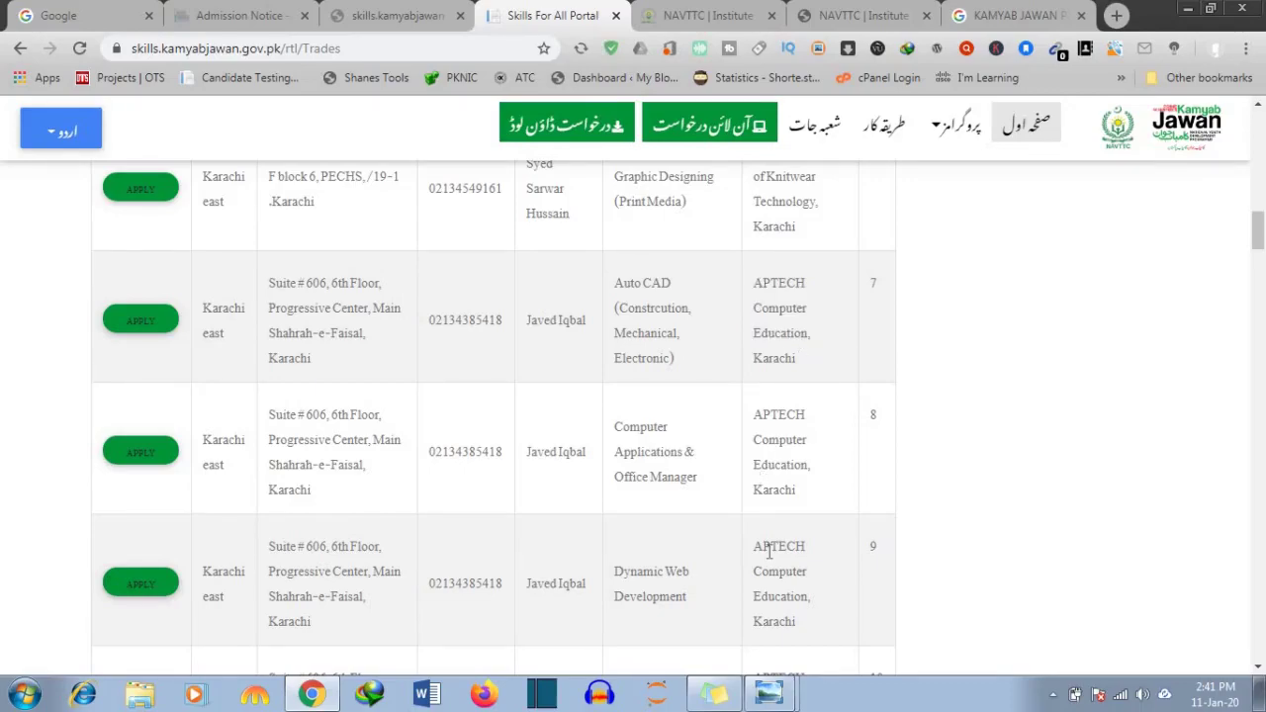
Review the remaining Karachi east trades down to the NED University entries, and return to the first rows of the table.
{"action": "scroll", "coordinate": [1259, 259], "scroll_direction": "down", "scroll_amount": 2}
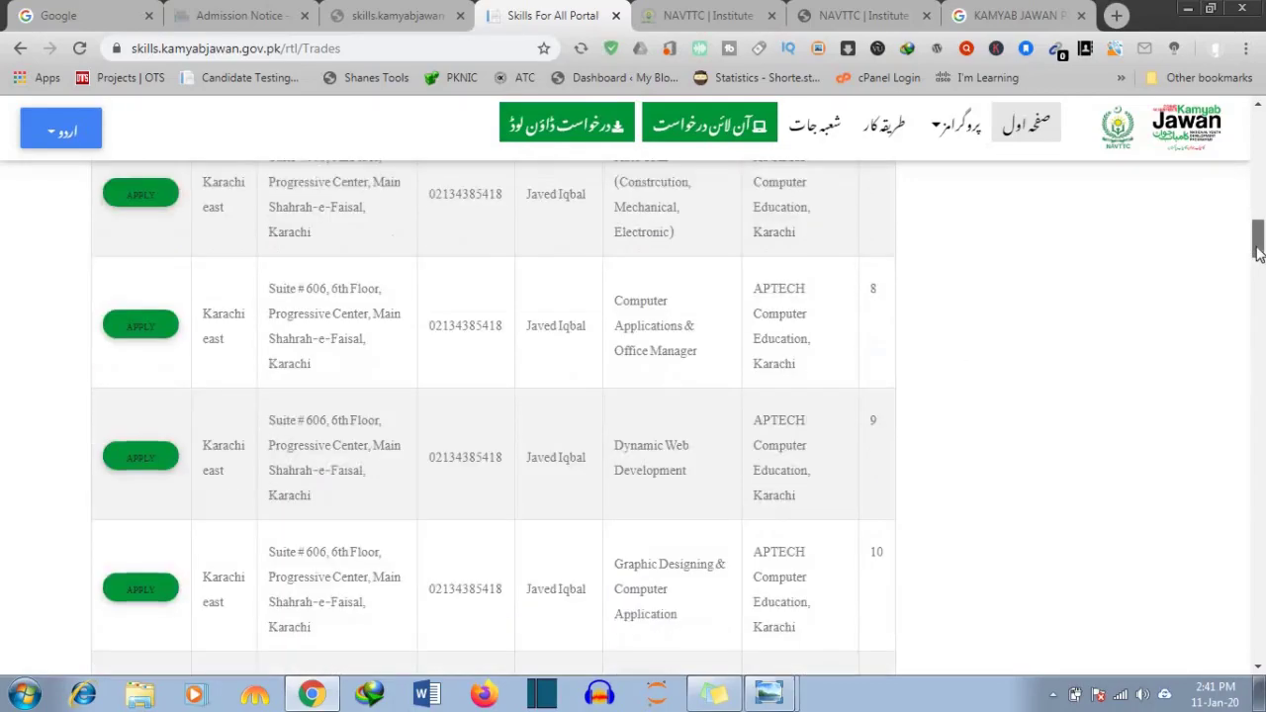
{"action": "left_click_drag", "start_coordinate": [1258, 259], "coordinate": [1261, 478]}
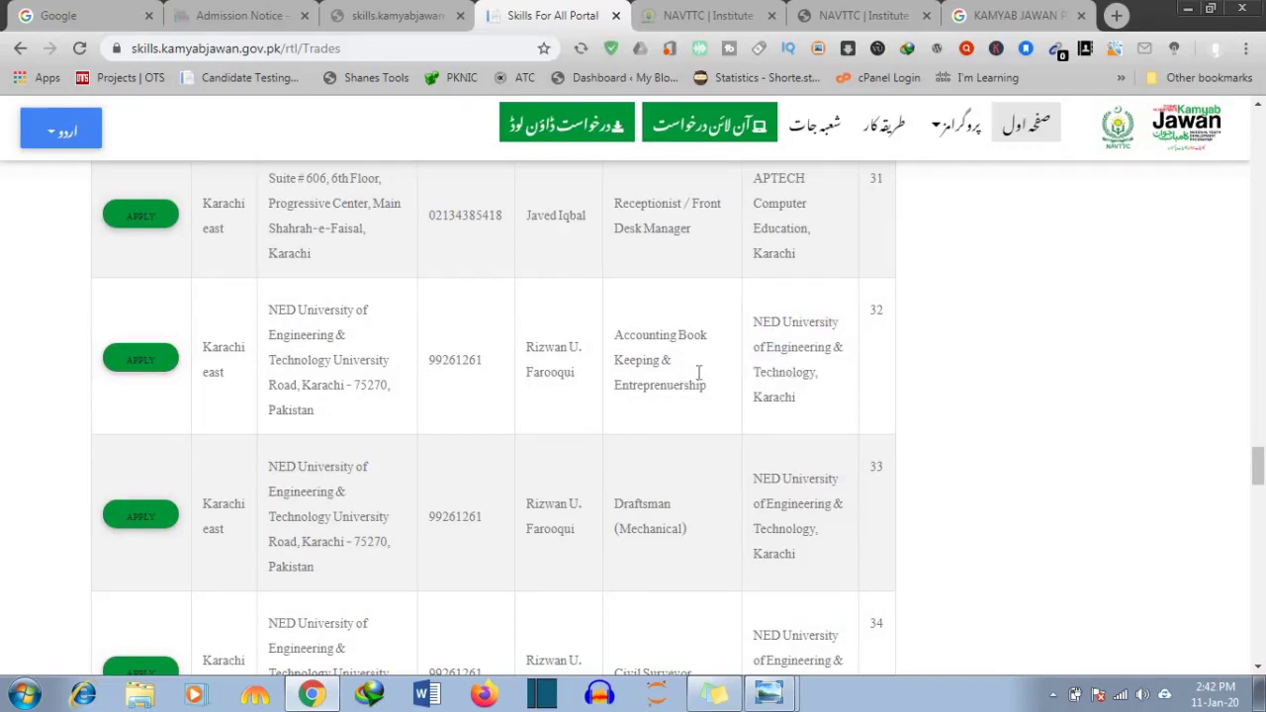
{"action": "left_click_drag", "start_coordinate": [711, 392], "coordinate": [641, 407]}
{"action": "left_click", "coordinate": [650, 382]}
{"action": "left_click_drag", "start_coordinate": [1258, 477], "coordinate": [1259, 191]}
{"action": "scroll", "coordinate": [804, 293], "scroll_direction": "down", "scroll_amount": 5}
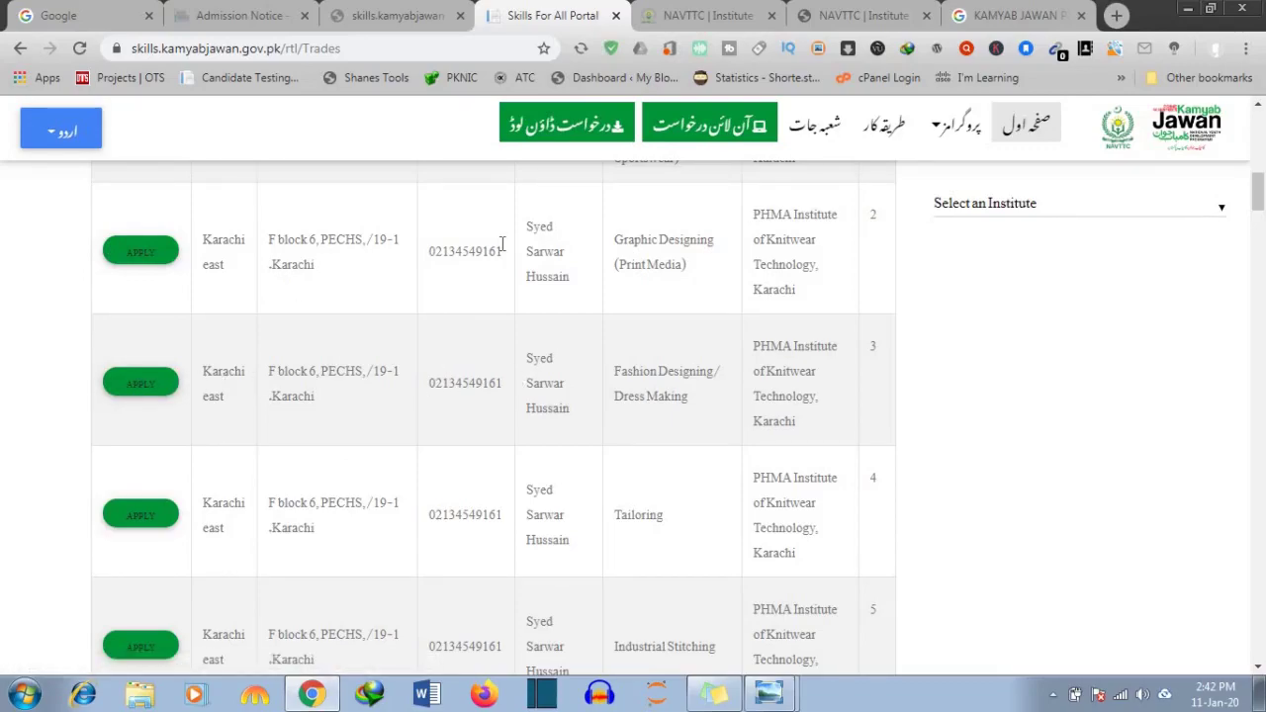
Open the download of the application form Admission-Form-Urdu.pdf, revisit the portal pages and return to the form's blank page.
{"action": "left_click", "coordinate": [606, 133]}
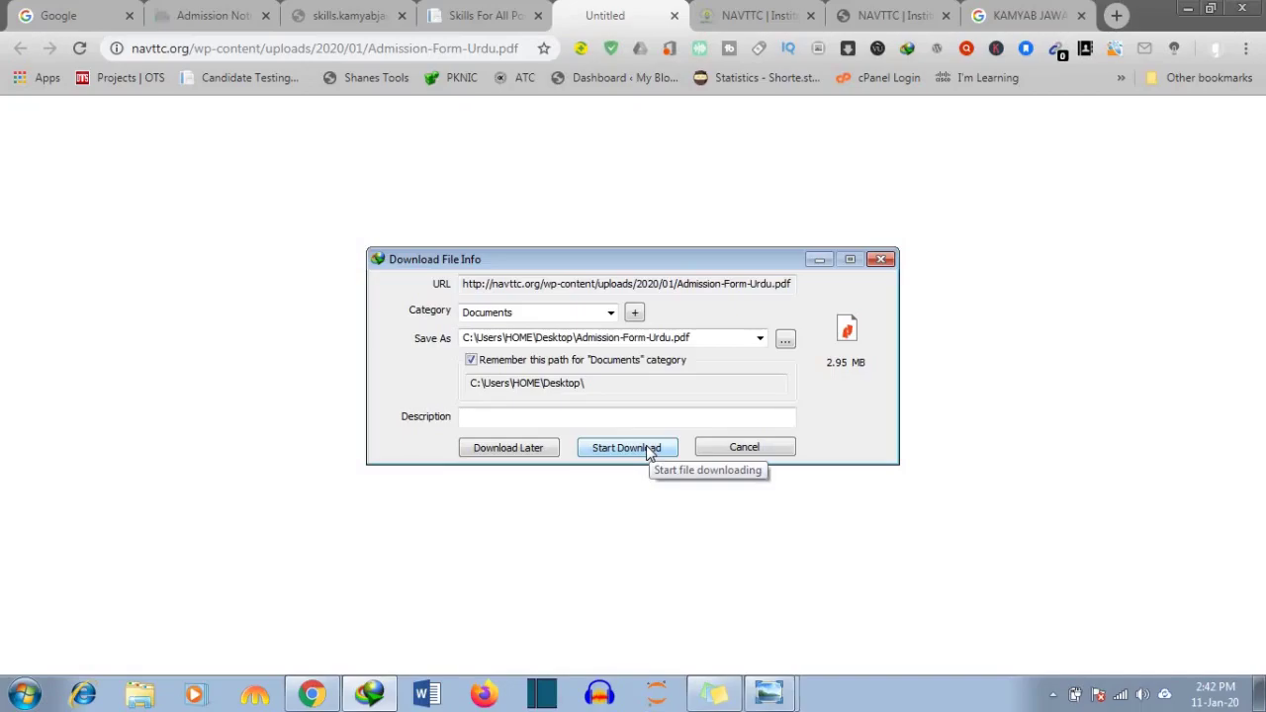
{"action": "left_click", "coordinate": [460, 14]}
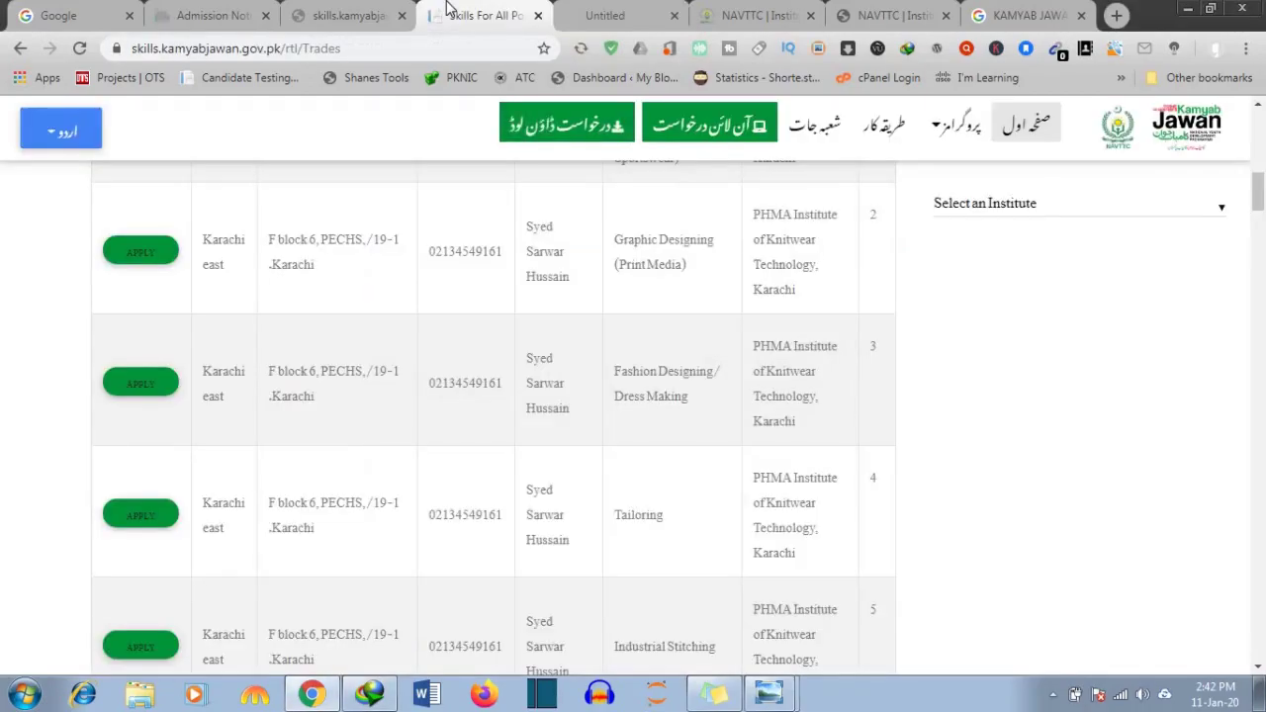
{"action": "left_click", "coordinate": [393, 8]}
{"action": "left_click", "coordinate": [509, 12]}
{"action": "left_click", "coordinate": [661, 15]}
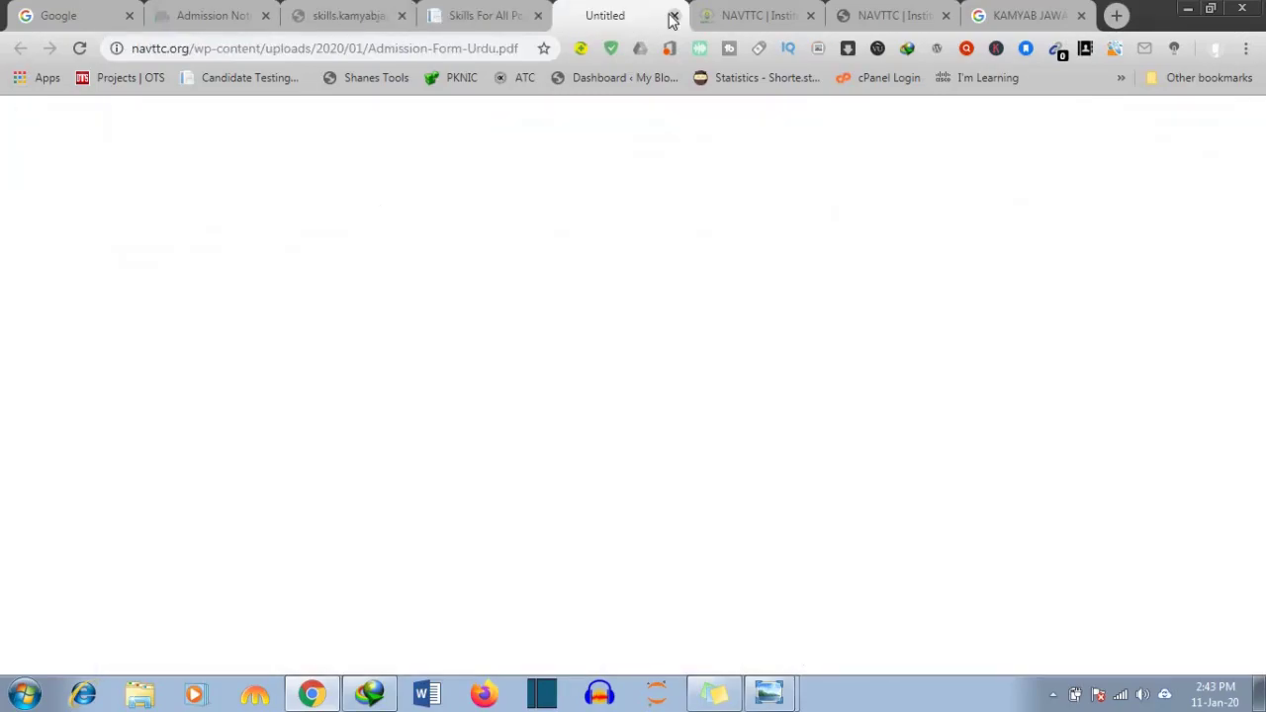